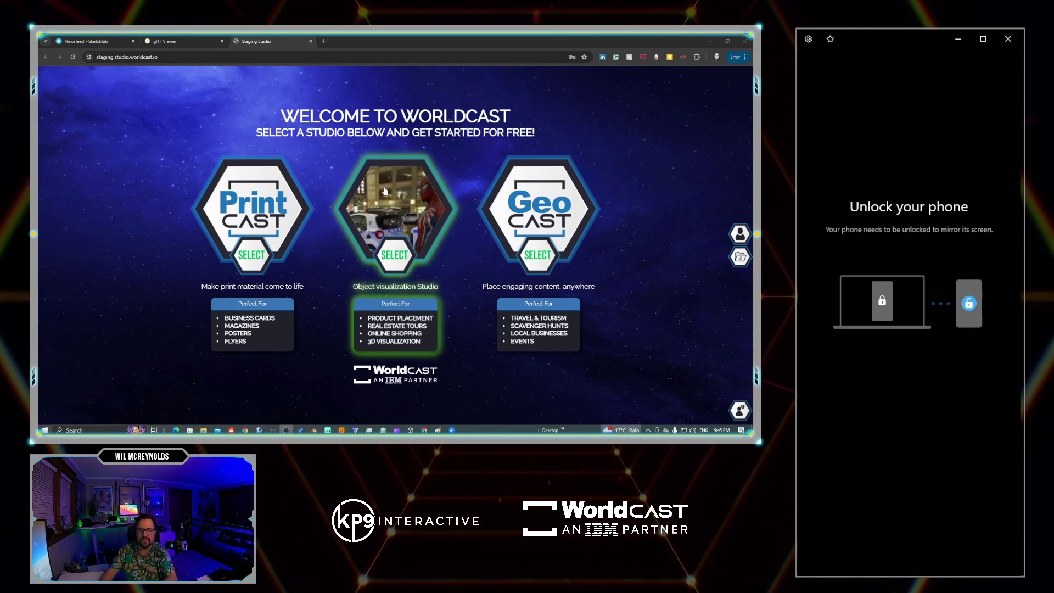
Step: Create a ShowCast object visualization project named ROBO_SV_QL with a cast size of 6 feet
{"action": "left_click", "coordinate": [398, 207]}
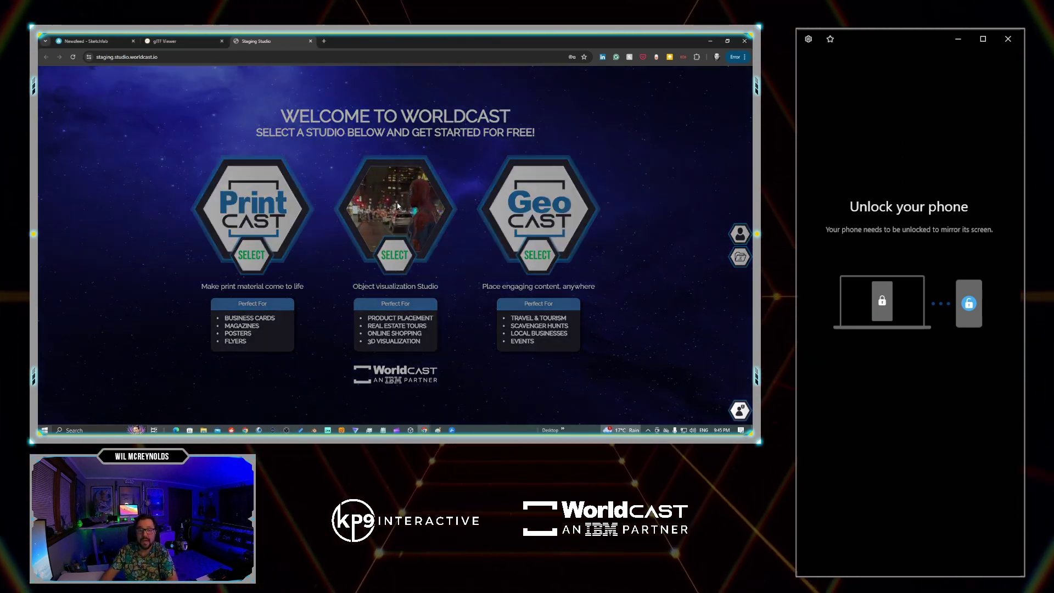
{"action": "left_click", "coordinate": [257, 147]}
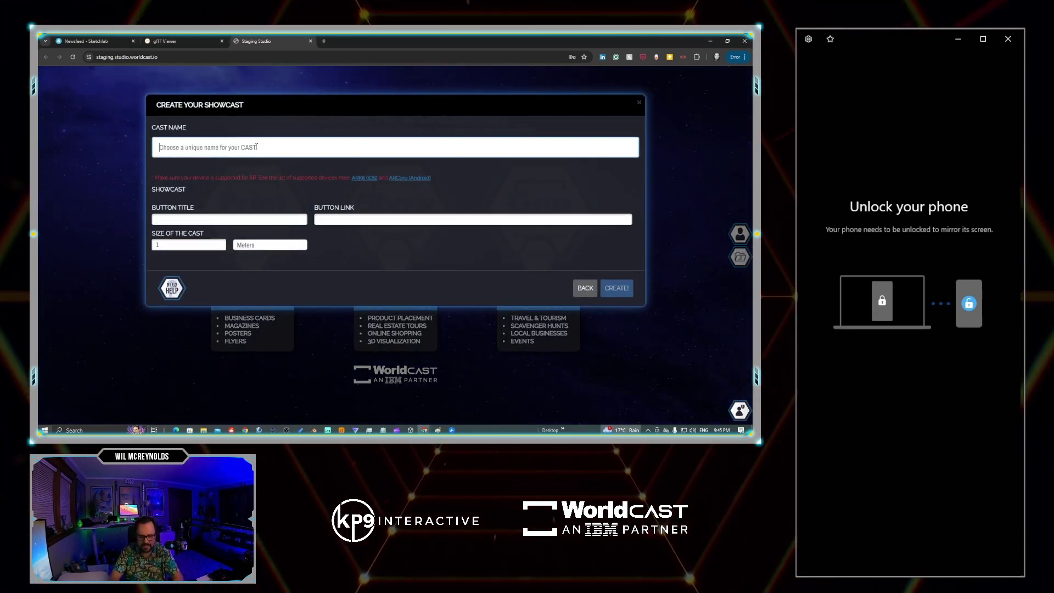
{"action": "type", "text": "ROBO_S"}
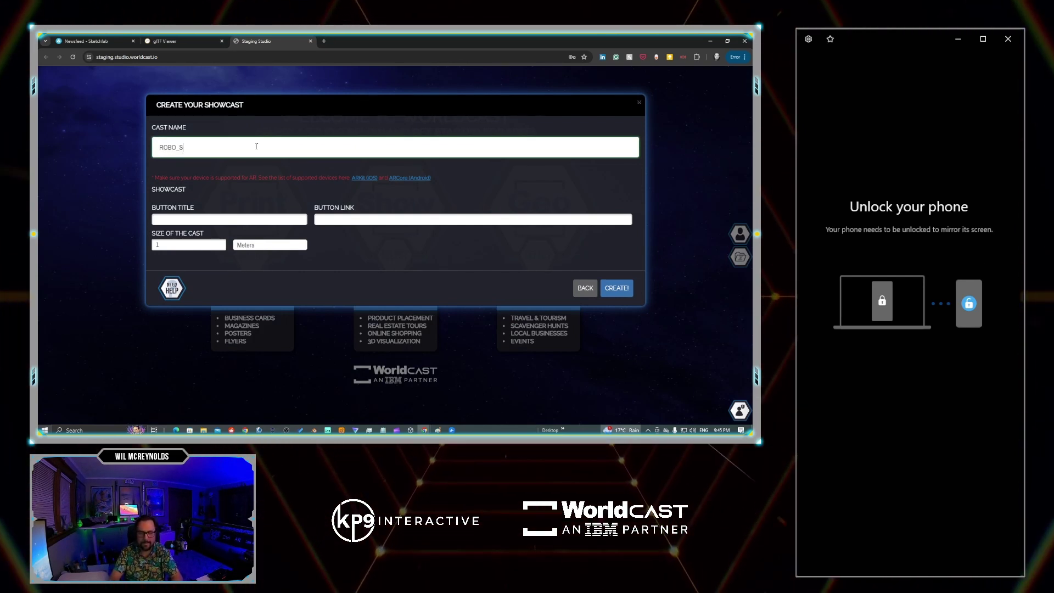
{"action": "type", "text": "V_QL"}
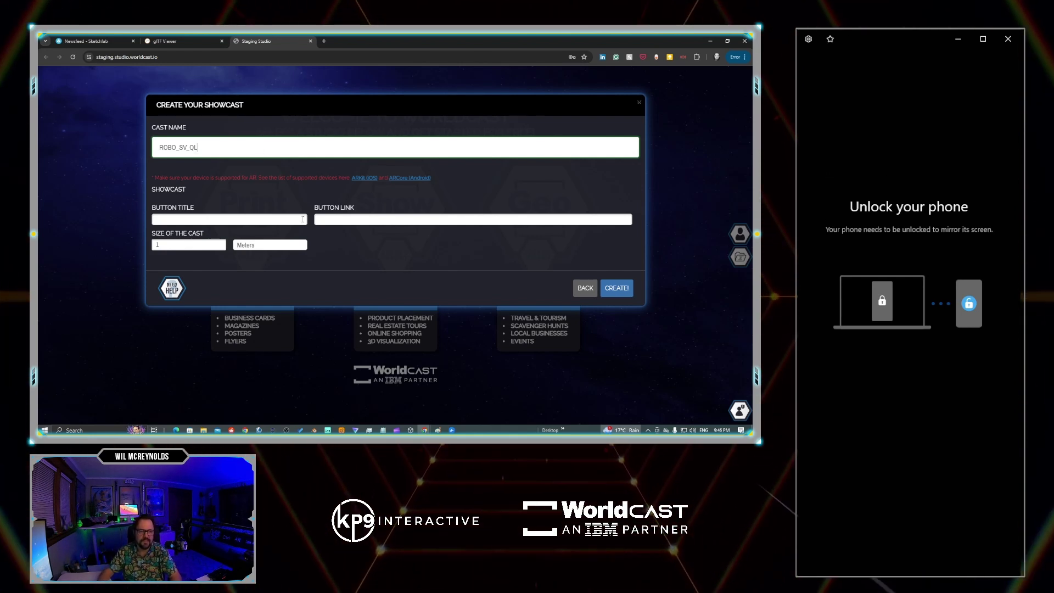
{"action": "left_click", "coordinate": [268, 245]}
{"action": "left_click", "coordinate": [255, 278]}
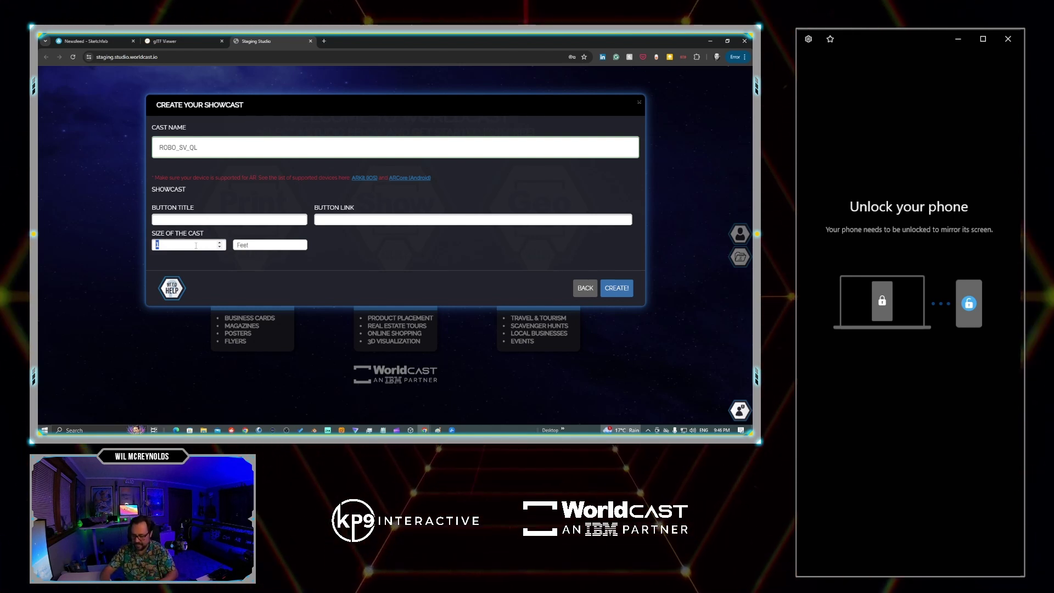
{"action": "type", "text": "6"}
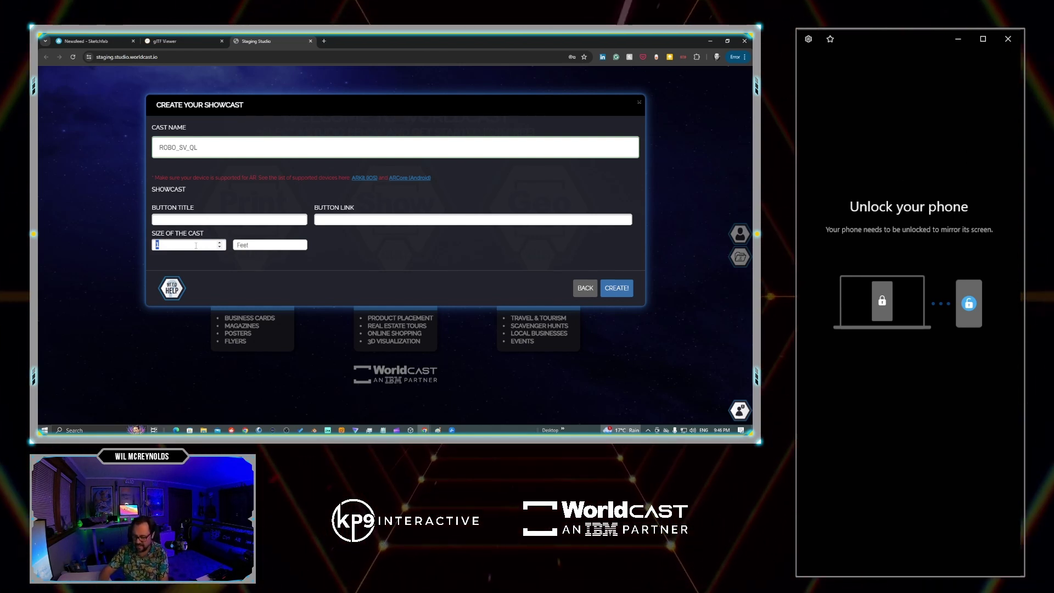
{"action": "left_click", "coordinate": [616, 289]}
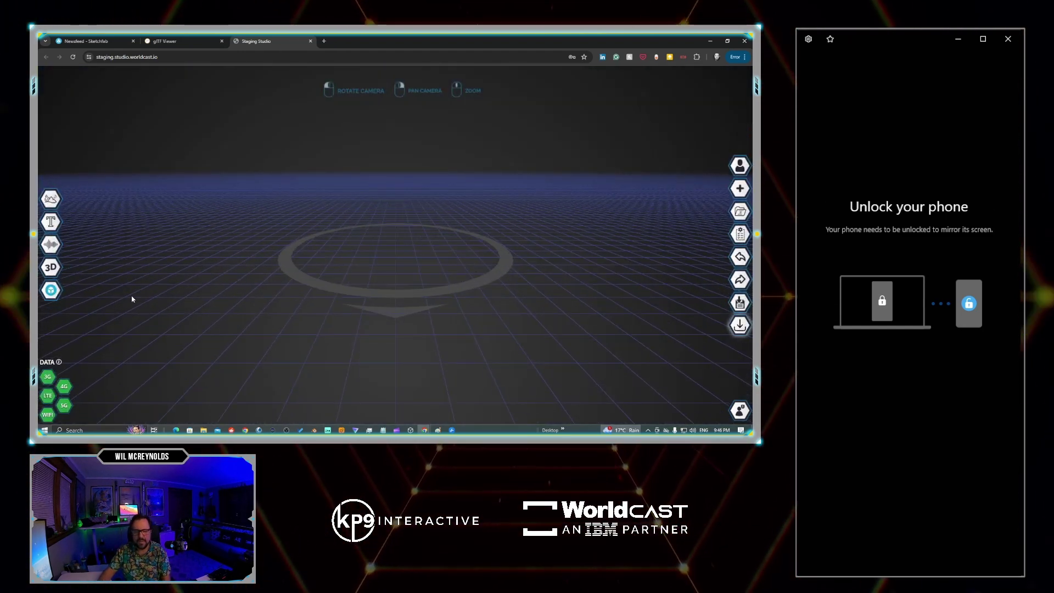
Step: Upload the robot model rewind_cyborg2.glb from the Downloads folder into the scene
{"action": "mouse_move", "coordinate": [50, 292]}
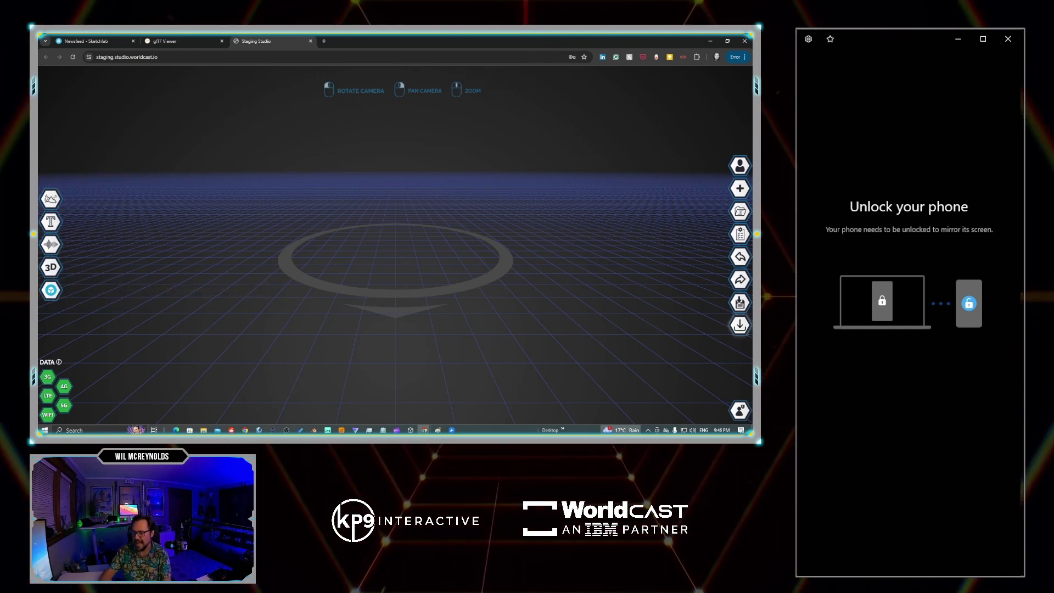
{"action": "left_click", "coordinate": [203, 429]}
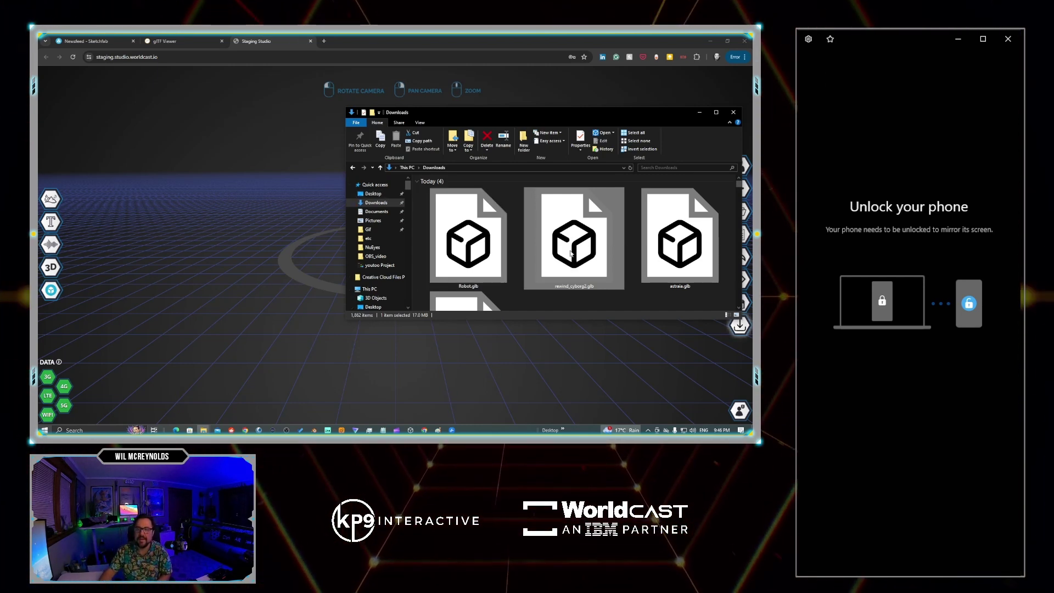
{"action": "left_click_drag", "start_coordinate": [571, 254], "coordinate": [318, 264]}
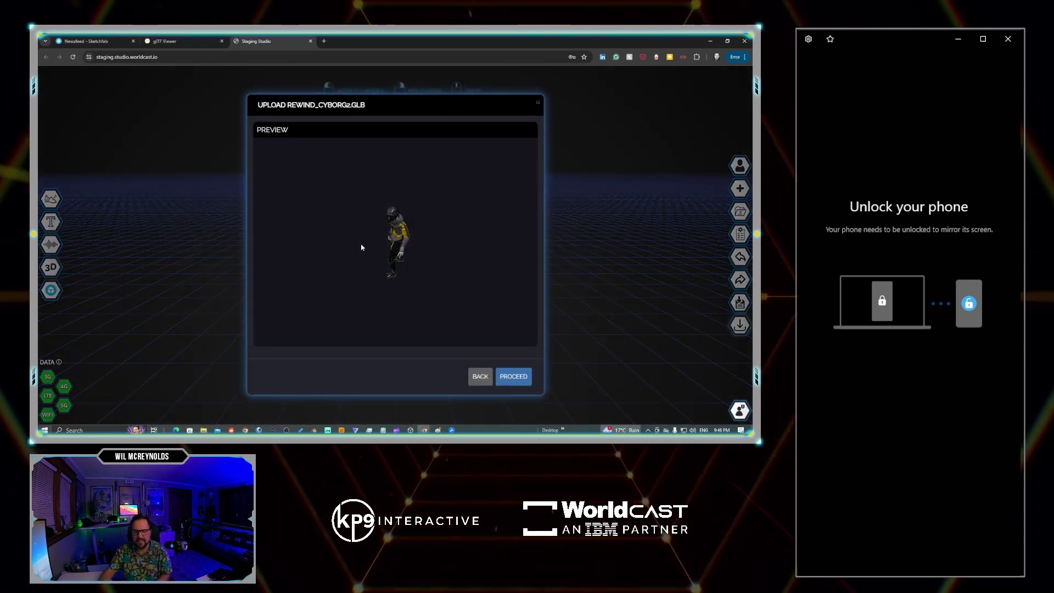
{"action": "left_click", "coordinate": [512, 377]}
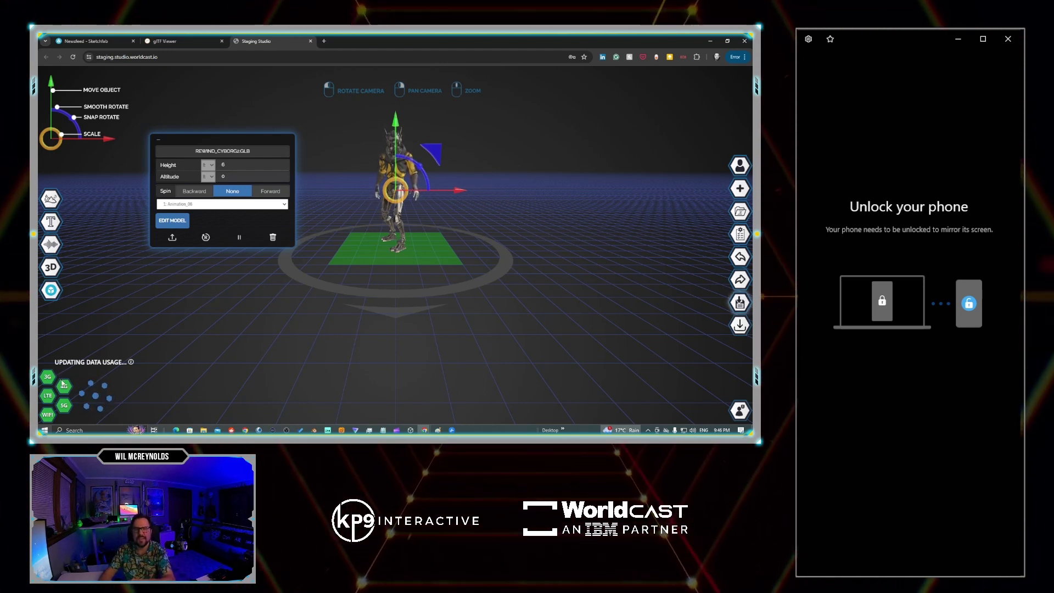
{"action": "left_click", "coordinate": [48, 377]}
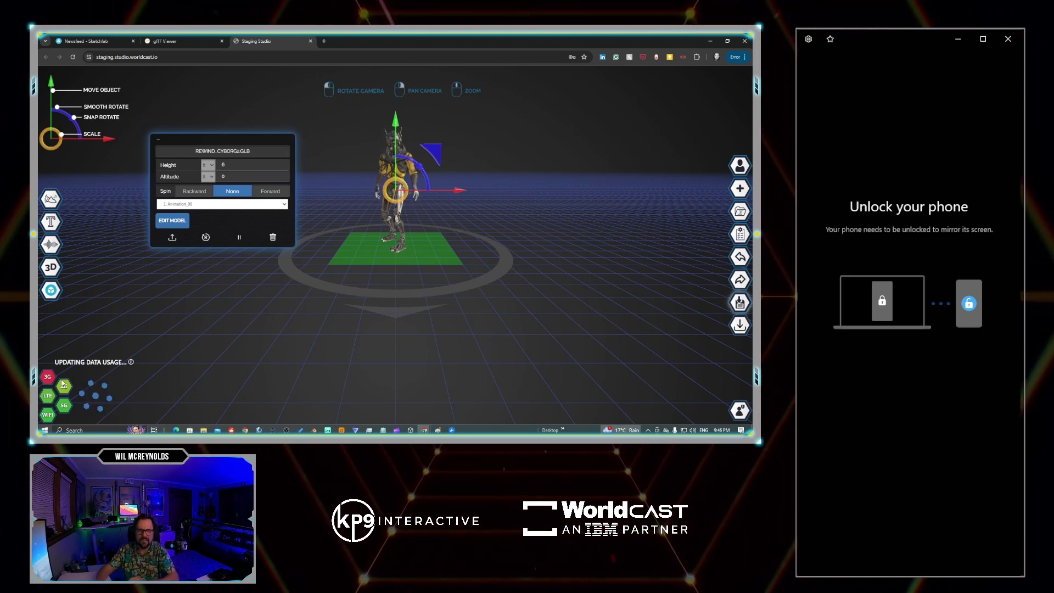
Step: Search the 3D model library for "wor" and add the WorldCast logo model worldcast_col.glb to the scene
{"action": "left_click_drag", "start_coordinate": [217, 360], "coordinate": [365, 353]}
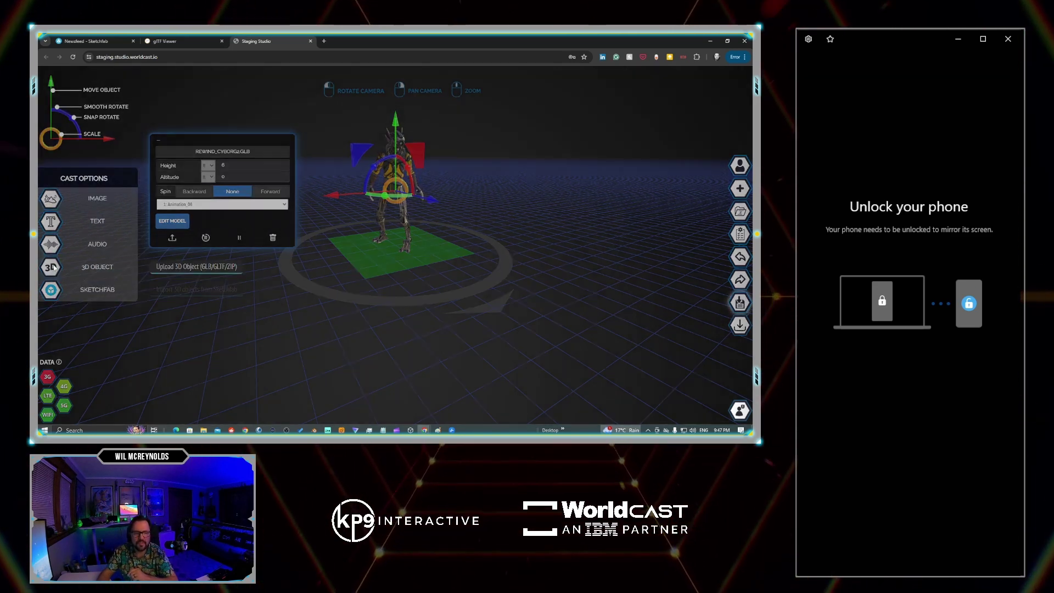
{"action": "left_click", "coordinate": [52, 290]}
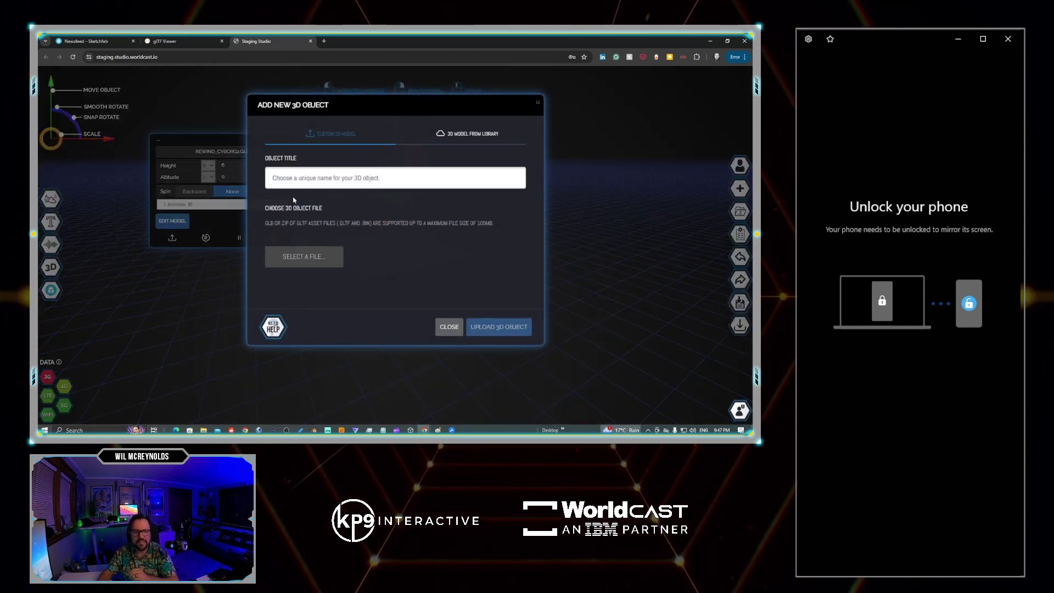
{"action": "left_click", "coordinate": [471, 133]}
{"action": "type", "text": "wc"}
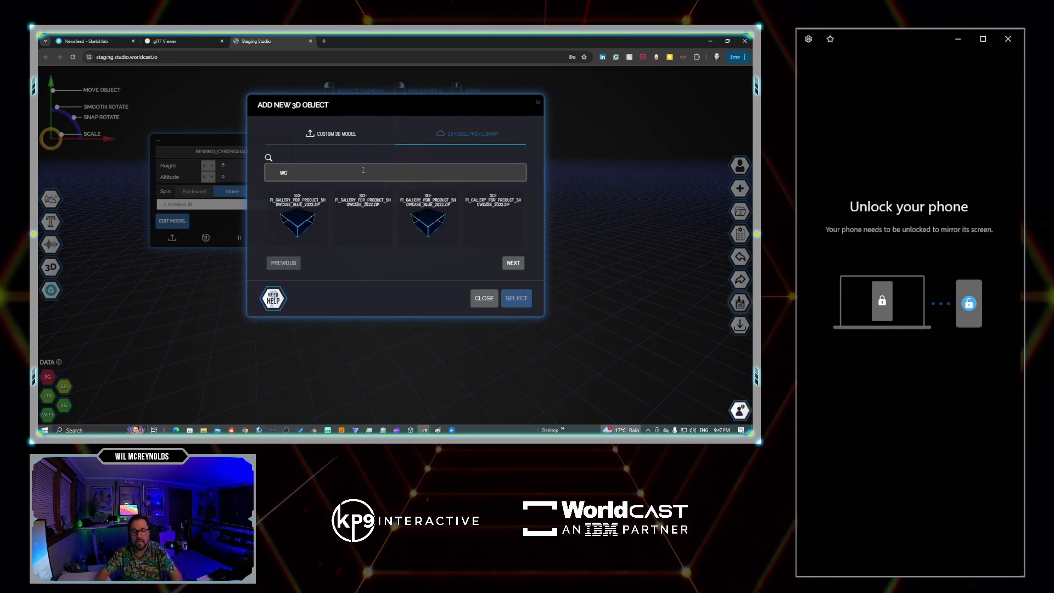
{"action": "key", "text": "BackSpace"}
{"action": "type", "text": "or"}
{"action": "left_click", "coordinate": [516, 299]}
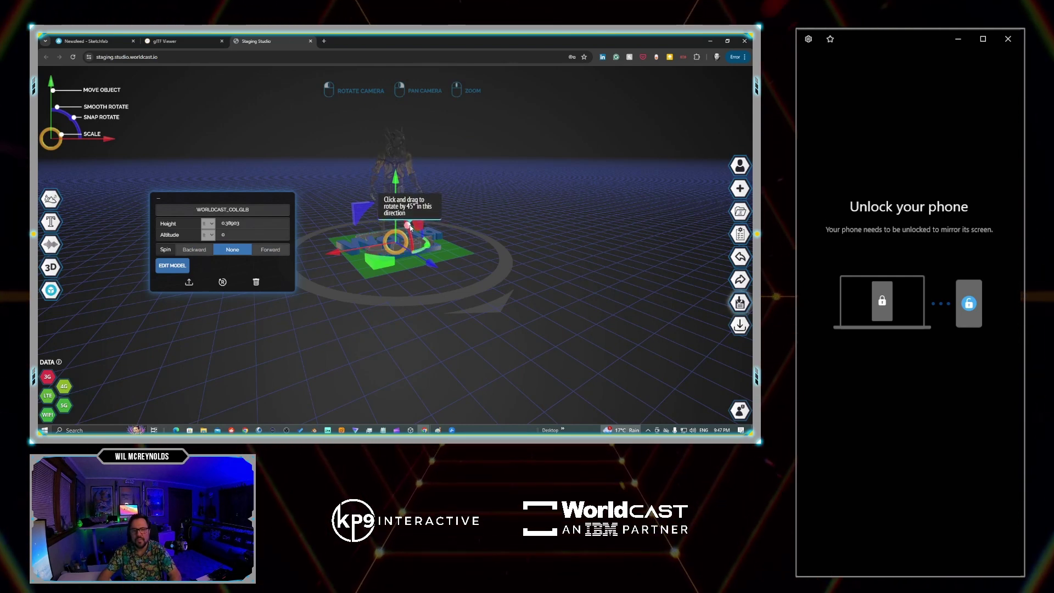
Step: Stand the WorldCast logo upright behind the robot and set its altitude to 0
{"action": "left_click_drag", "start_coordinate": [431, 260], "coordinate": [415, 207]}
{"action": "left_click", "coordinate": [395, 167]}
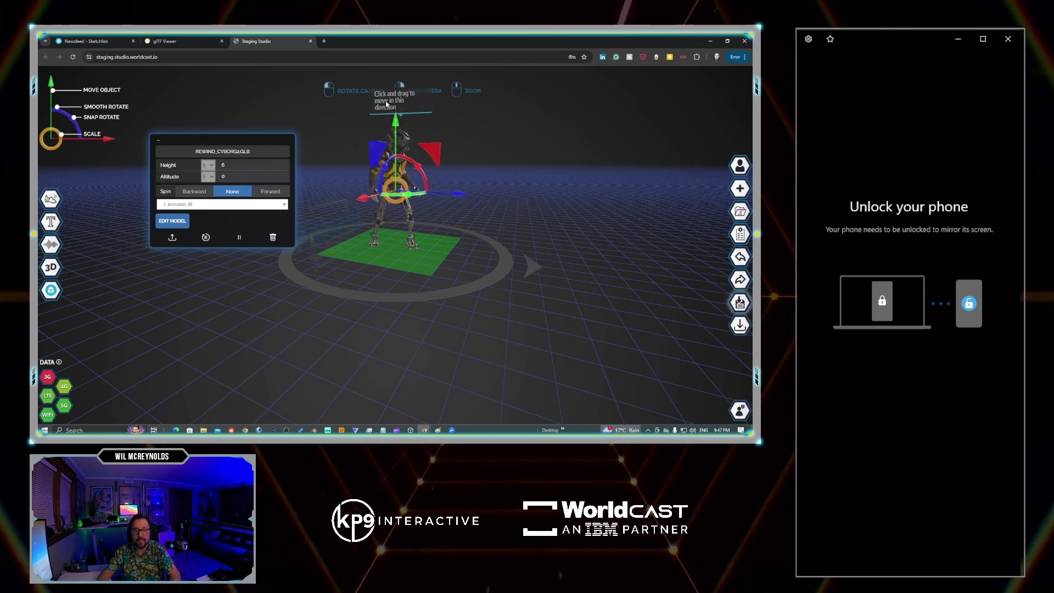
{"action": "left_click", "coordinate": [473, 248]}
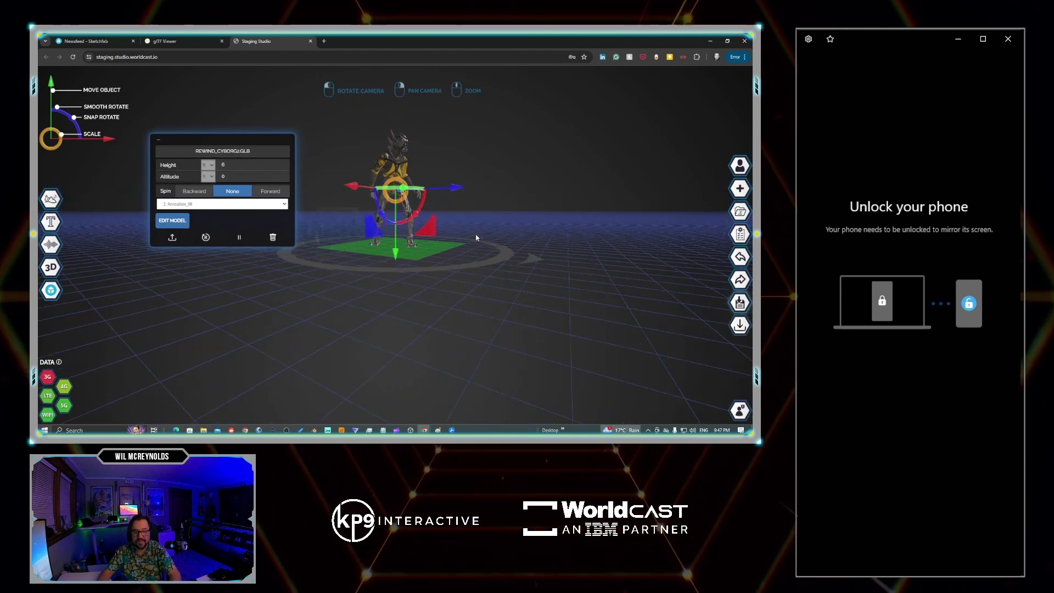
{"action": "left_click_drag", "start_coordinate": [391, 292], "coordinate": [322, 293]}
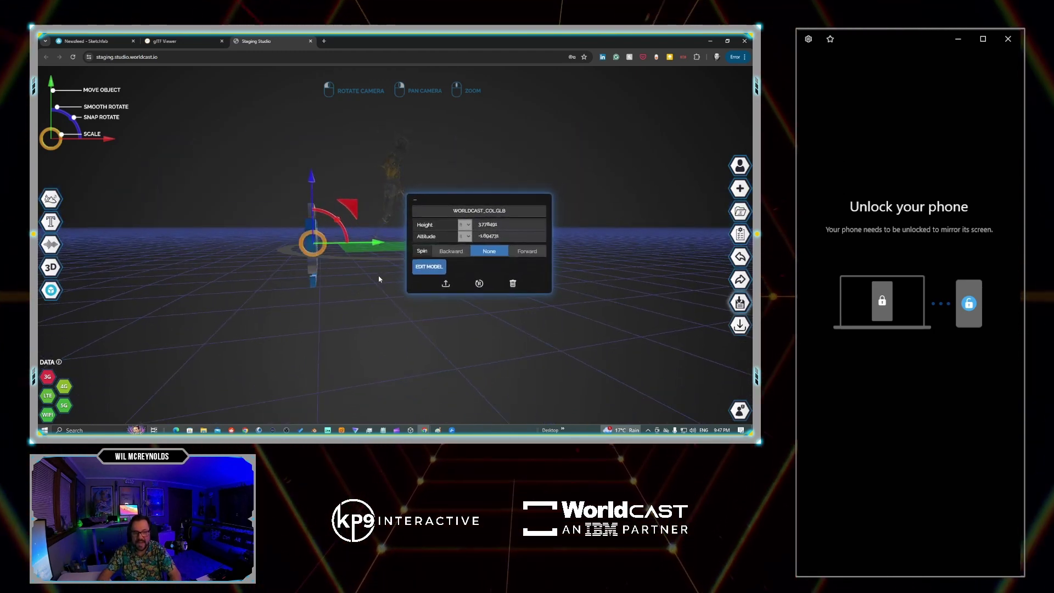
{"action": "type", "text": "0"}
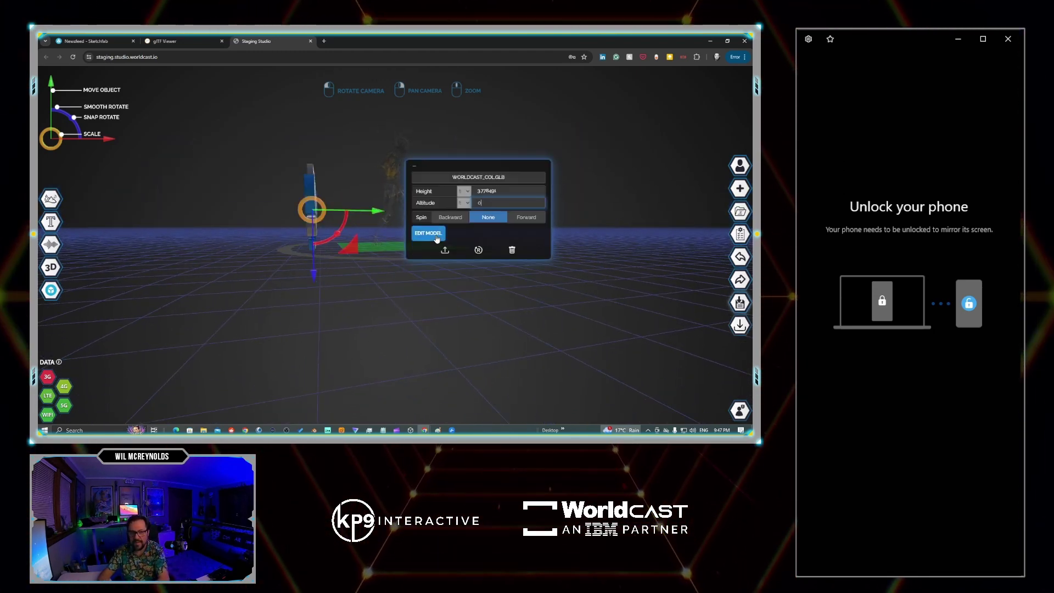
Step: Scale and raise the WorldCast logo to about 3.21 ft high at about 2.54 ft altitude, with its spin set to Forward
{"action": "left_click_drag", "start_coordinate": [419, 281], "coordinate": [337, 292]}
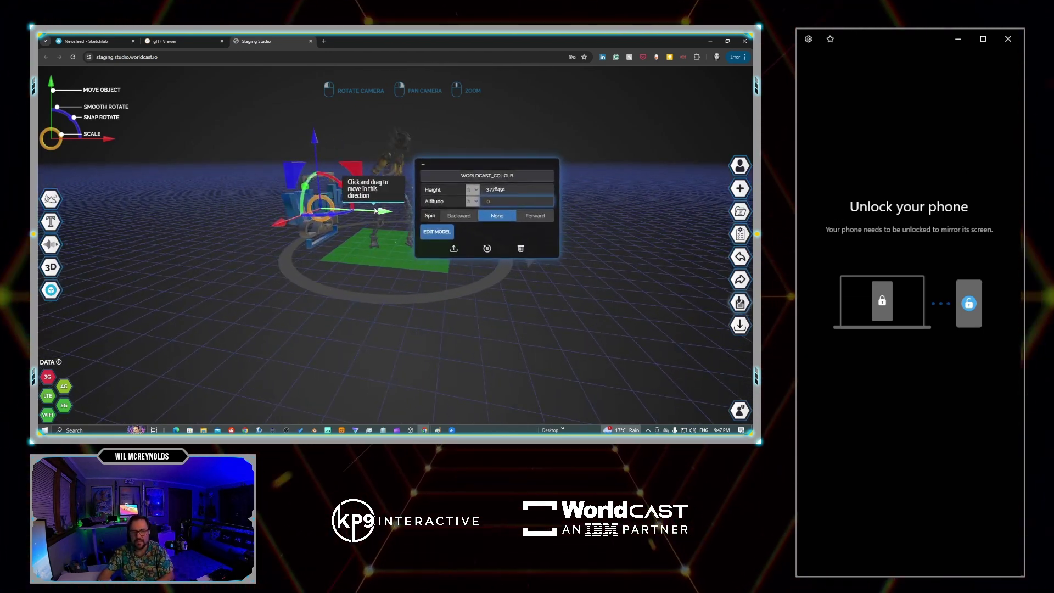
{"action": "left_click_drag", "start_coordinate": [314, 138], "coordinate": [336, 101]}
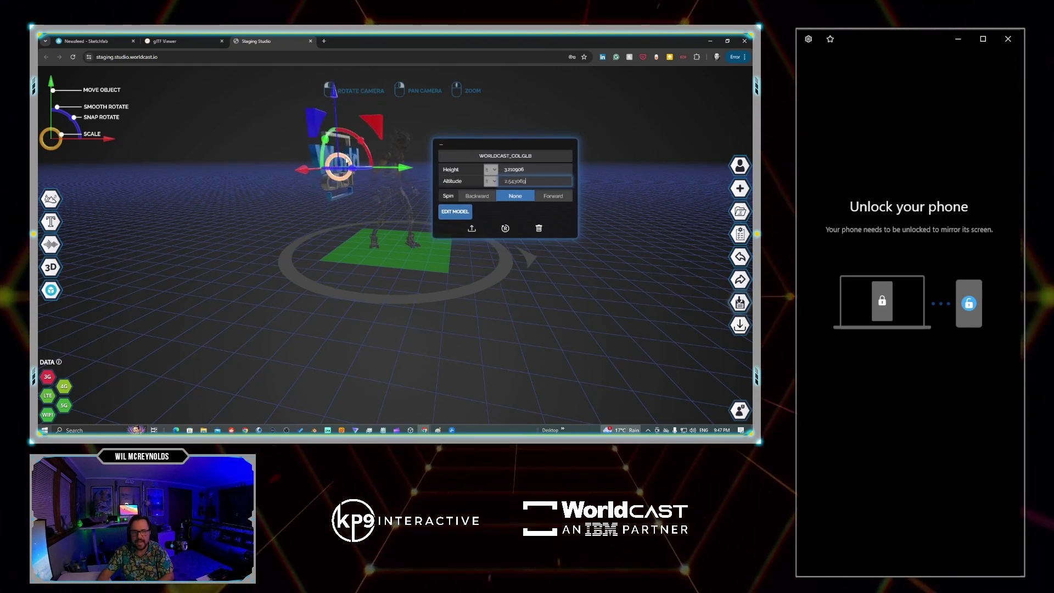
{"action": "left_click", "coordinate": [553, 196]}
{"action": "left_click", "coordinate": [252, 225]}
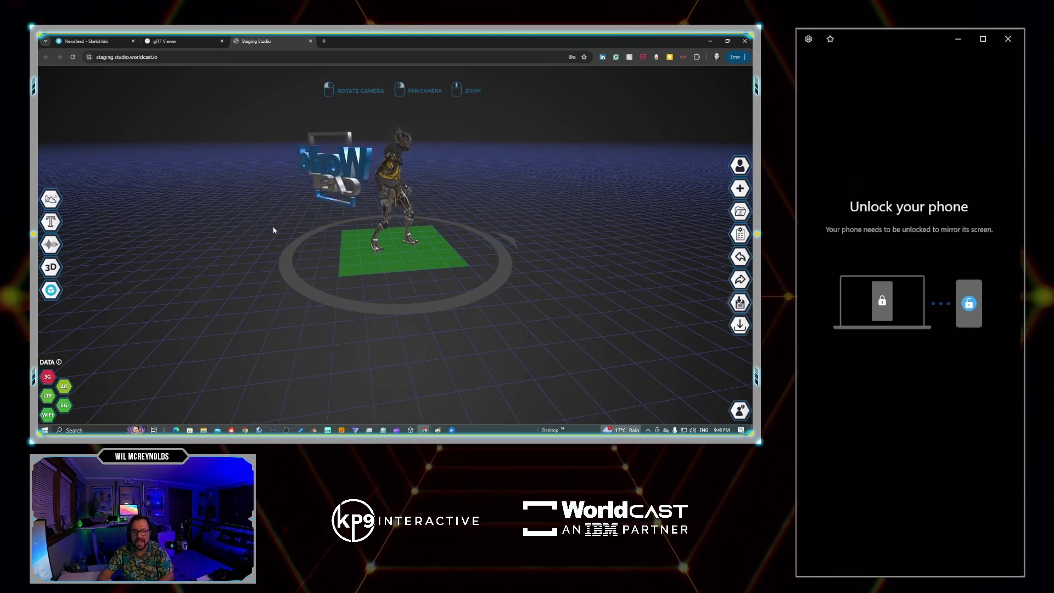
Step: Stop the logo's spin to shift it slightly farther behind the robot, and set the spin back to Forward
{"action": "left_click", "coordinate": [357, 161]}
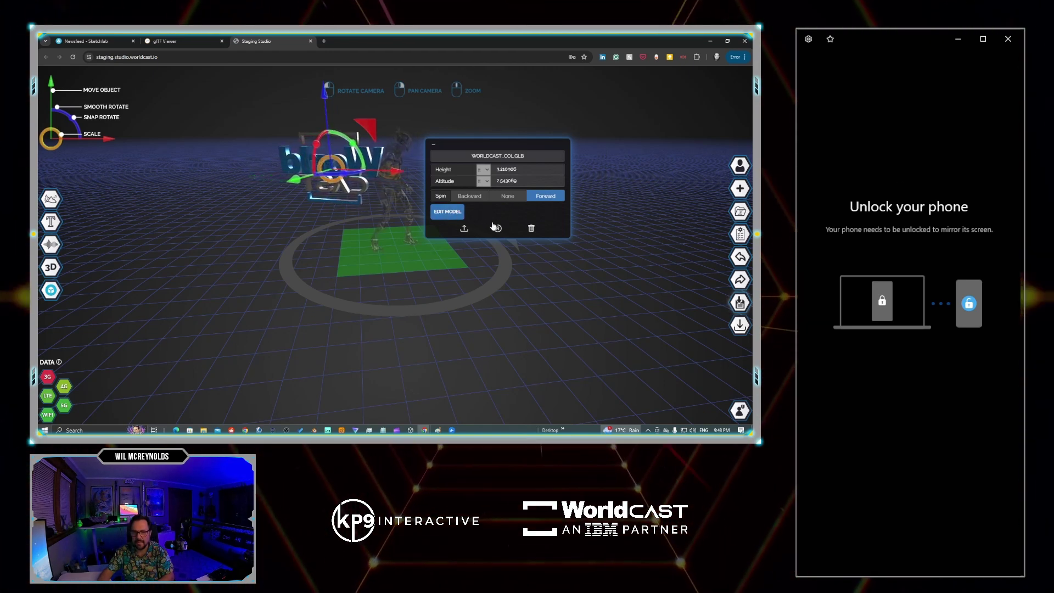
{"action": "left_click", "coordinate": [508, 196]}
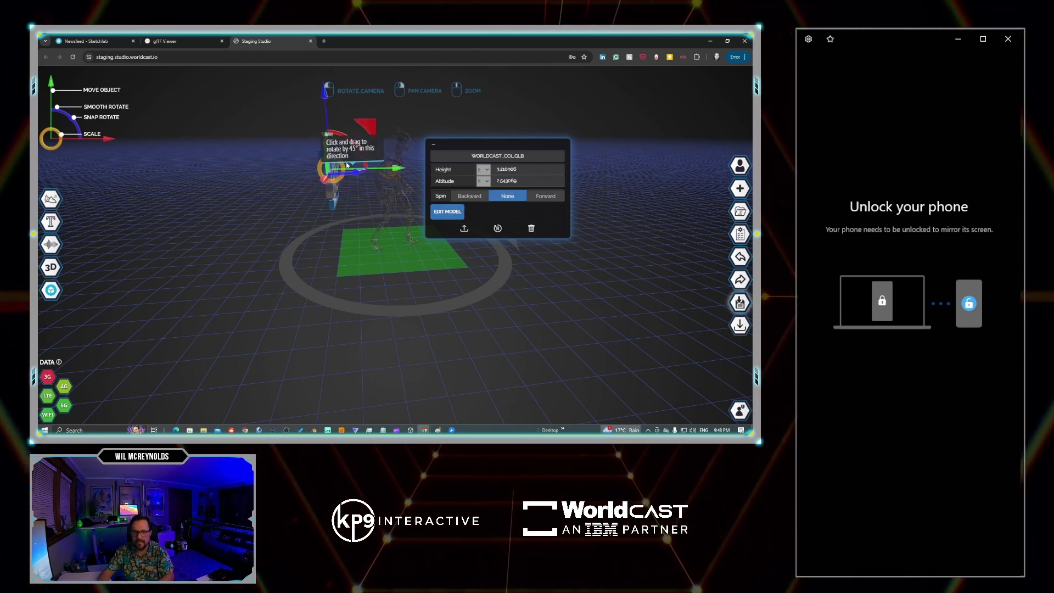
{"action": "left_click_drag", "start_coordinate": [401, 171], "coordinate": [390, 171]}
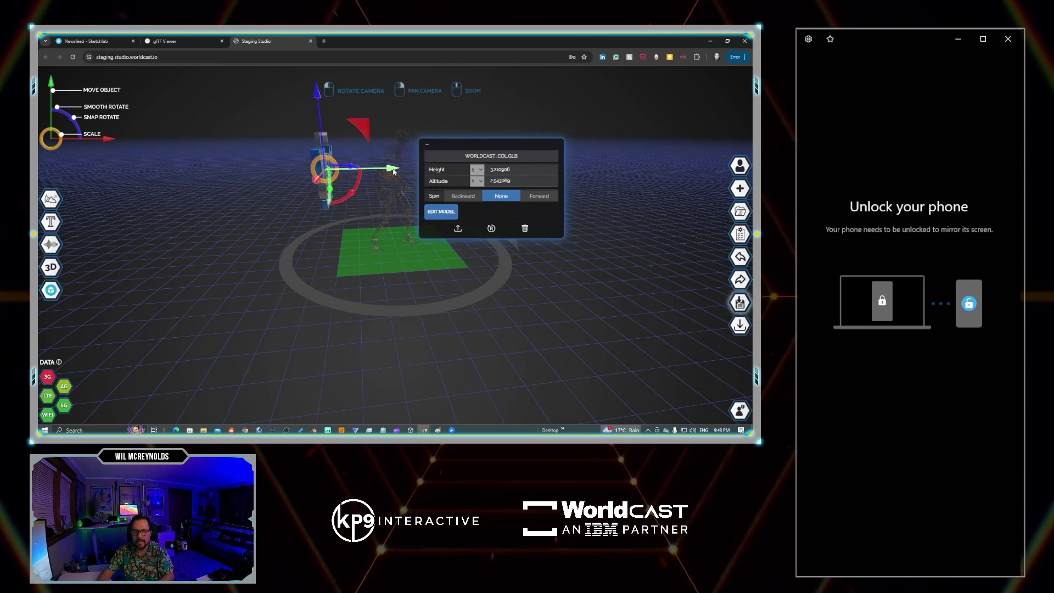
{"action": "left_click", "coordinate": [549, 197]}
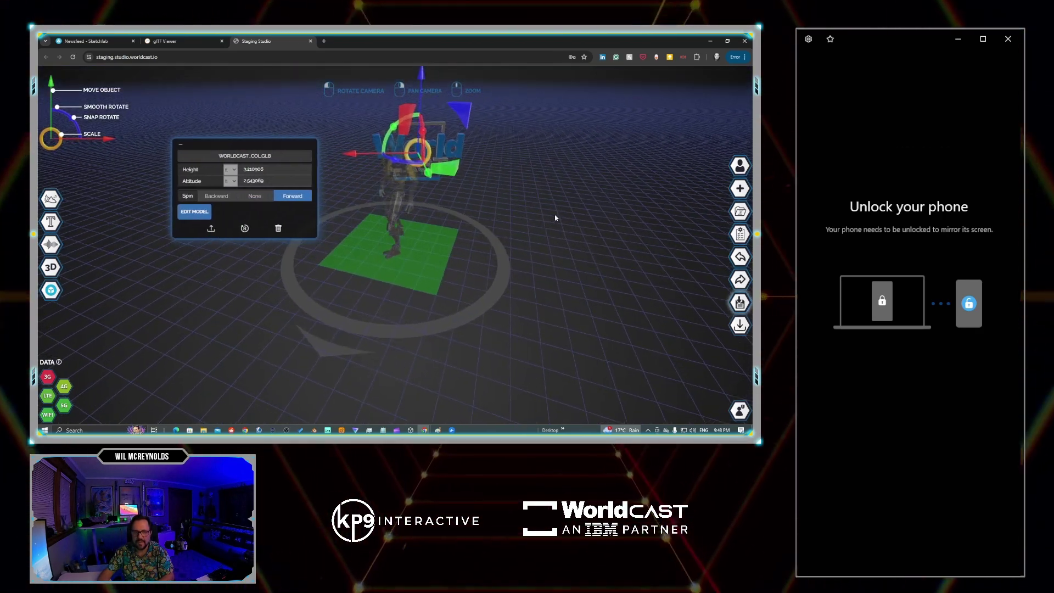
{"action": "left_click", "coordinate": [555, 218]}
Step: Add a new text object to the scene without giving it a title
{"action": "mouse_move", "coordinate": [58, 258]}
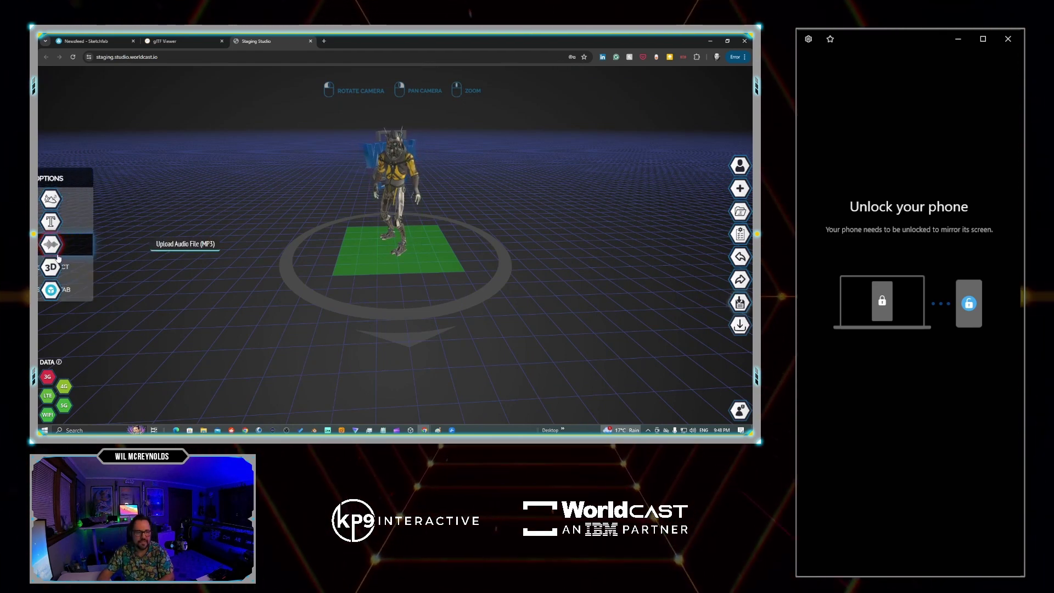
{"action": "left_click", "coordinate": [50, 222]}
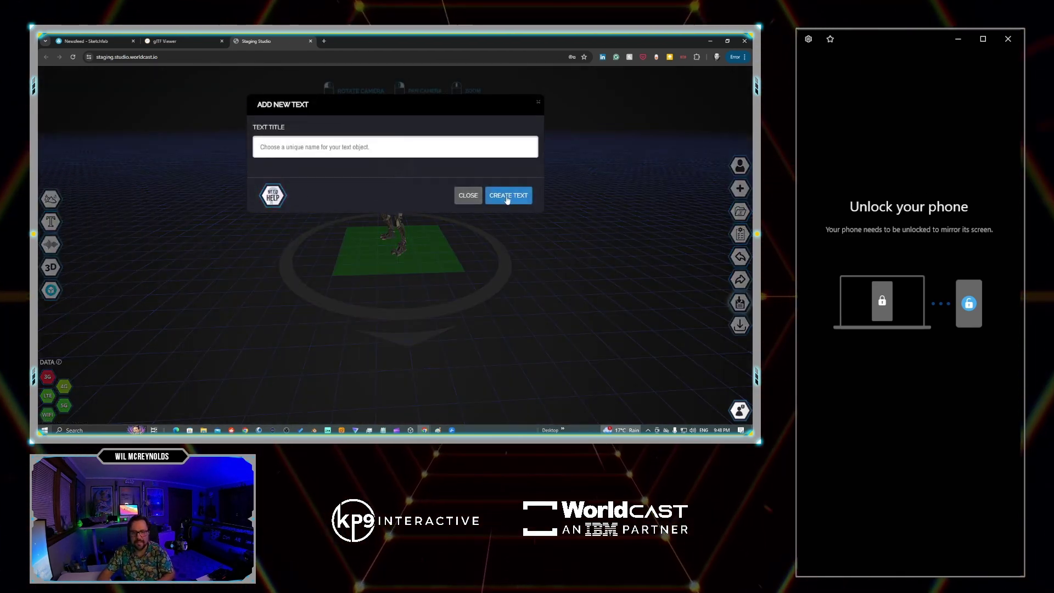
{"action": "left_click", "coordinate": [507, 198]}
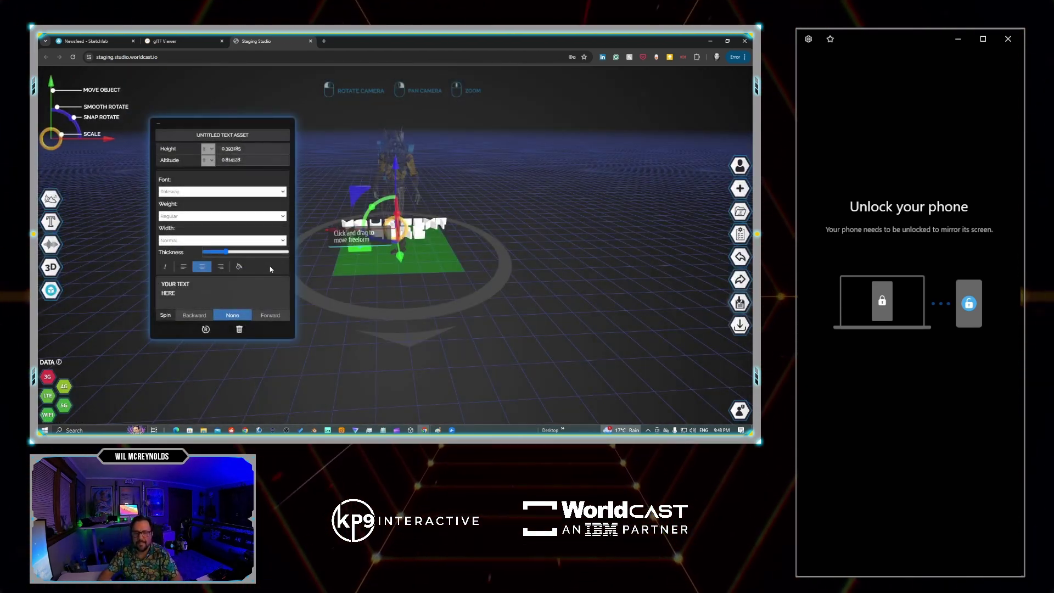
Step: Set the new text's font weight to Black and reduce its thickness slightly
{"action": "left_click", "coordinate": [257, 218]}
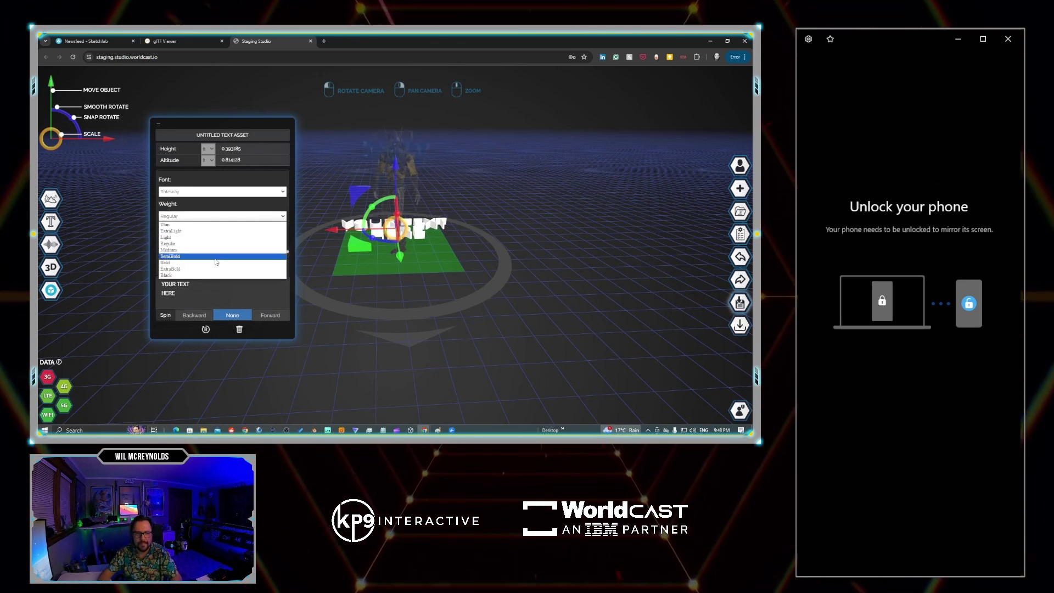
{"action": "left_click", "coordinate": [217, 263]}
{"action": "left_click", "coordinate": [223, 240]}
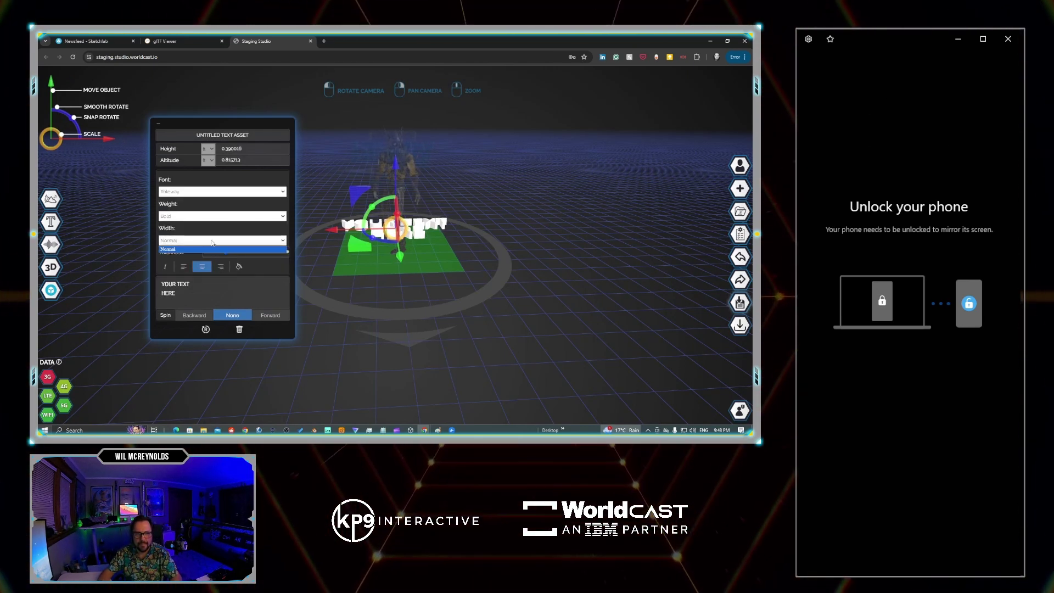
{"action": "left_click", "coordinate": [220, 183]}
{"action": "left_click", "coordinate": [213, 216]}
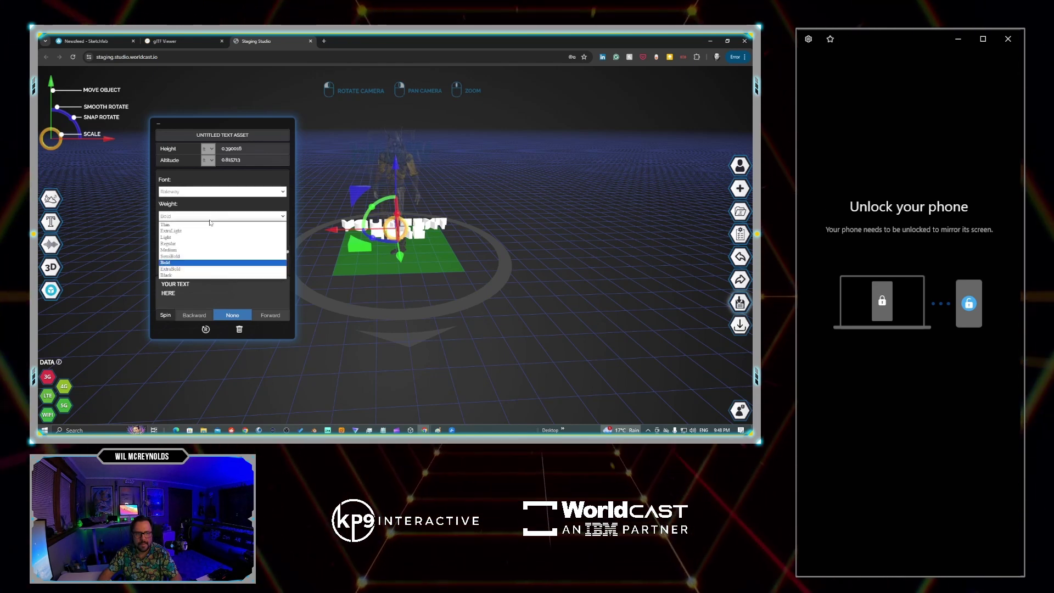
{"action": "left_click", "coordinate": [187, 276]}
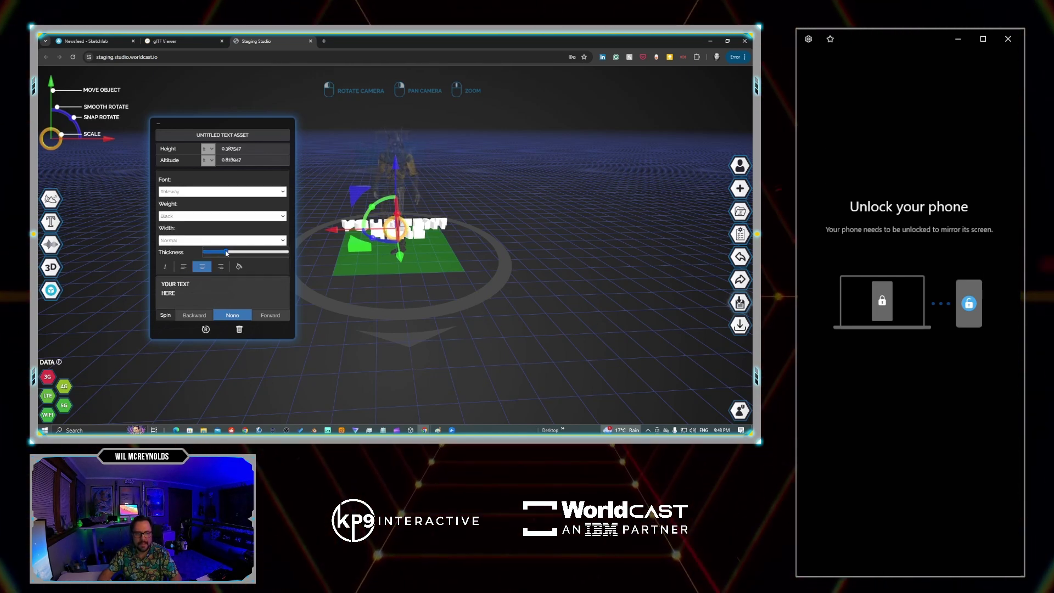
{"action": "left_click_drag", "start_coordinate": [219, 252], "coordinate": [217, 252]}
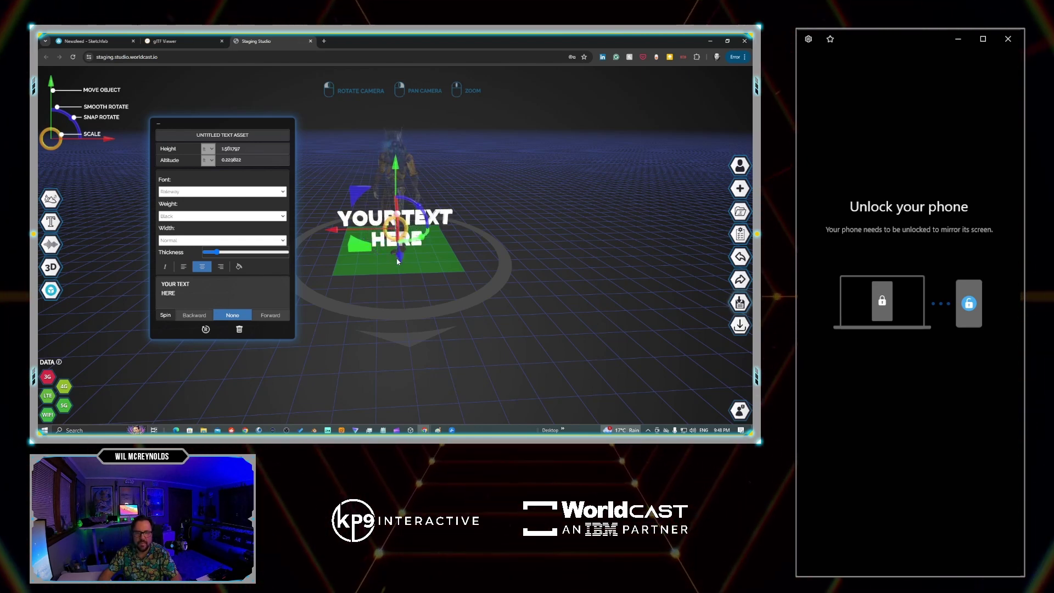
Step: Raise the text in front of the robot and tilt it backward by 45°
{"action": "left_click", "coordinate": [448, 222]}
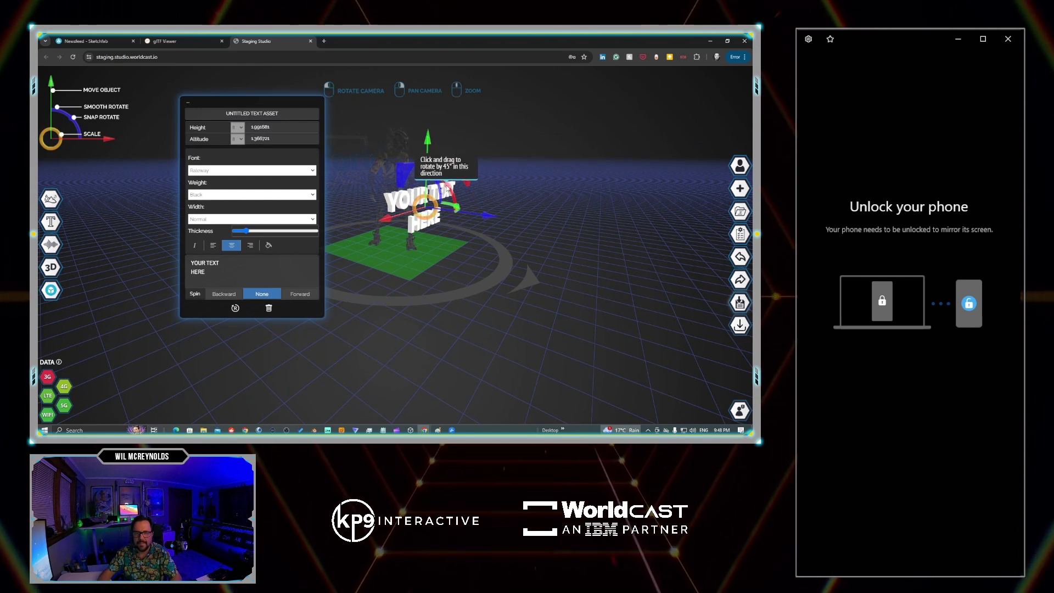
{"action": "left_click_drag", "start_coordinate": [433, 173], "coordinate": [420, 194]}
Step: Replace the placeholder wording with "SUPERCHARGE", "SCENE VIEWER" and "OR AR QUICKLOOK" on three lines, and deselect the text
{"action": "left_click_drag", "start_coordinate": [207, 271], "coordinate": [191, 257]}
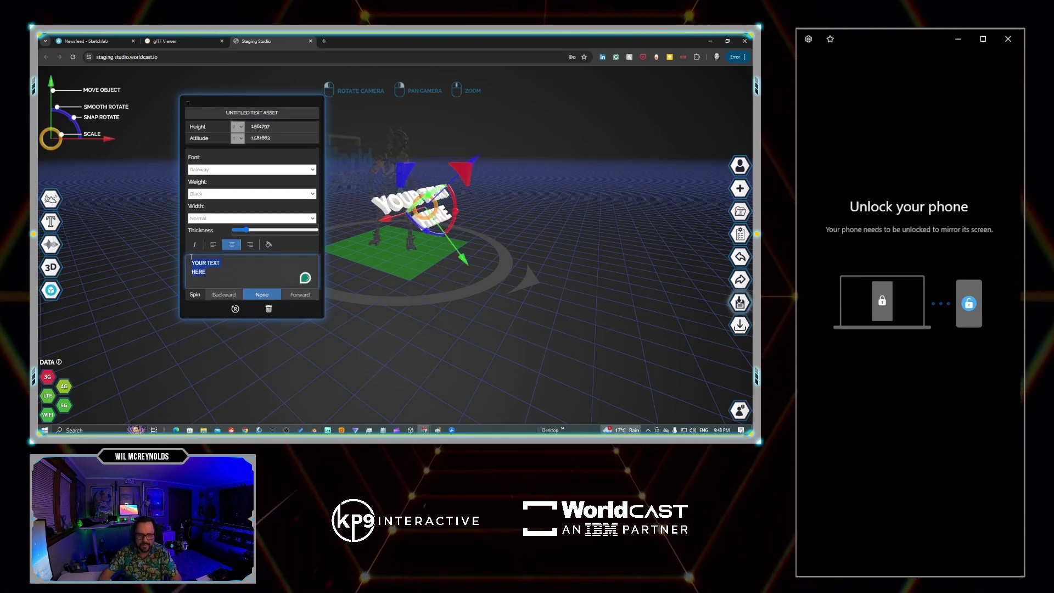
{"action": "type", "text": "supercha"}
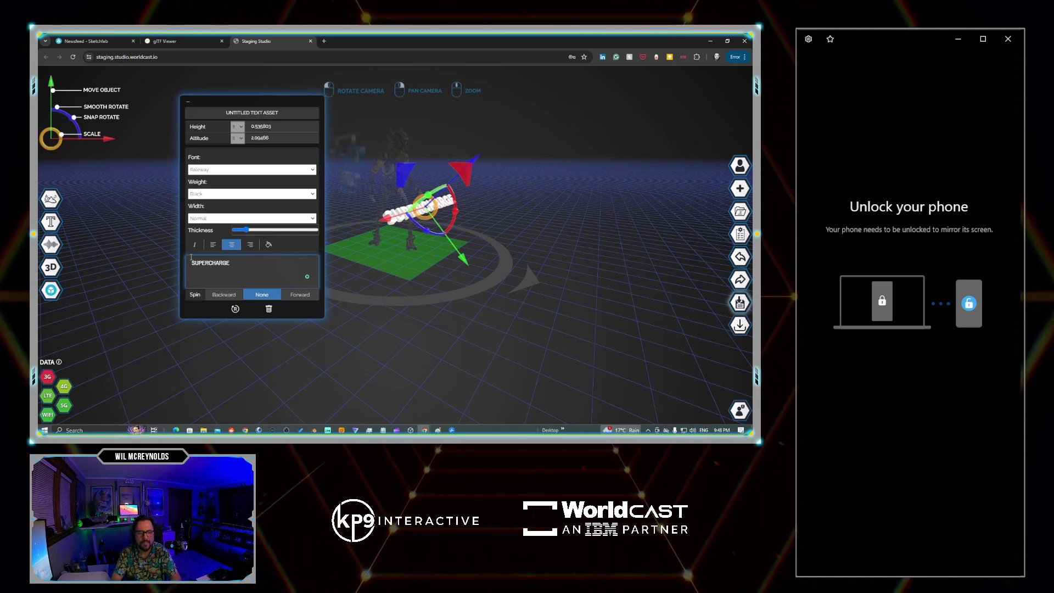
{"action": "type", "text": "e"}
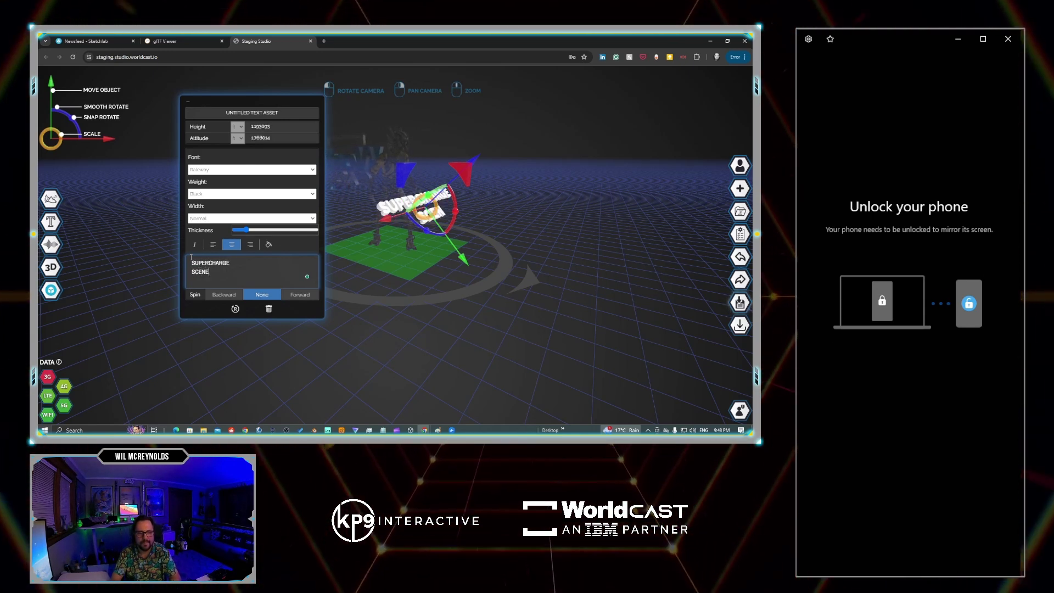
{"action": "type", "text": " viewer"}
{"action": "key", "text": "Return"}
{"action": "type", "text": "or "}
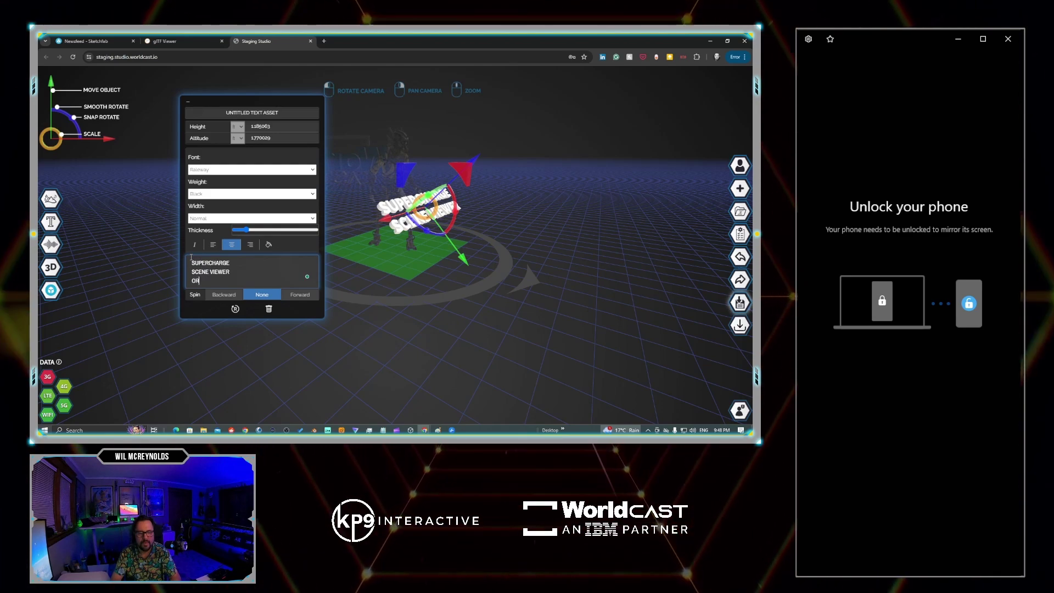
{"action": "type", "text": "ar quicklook"}
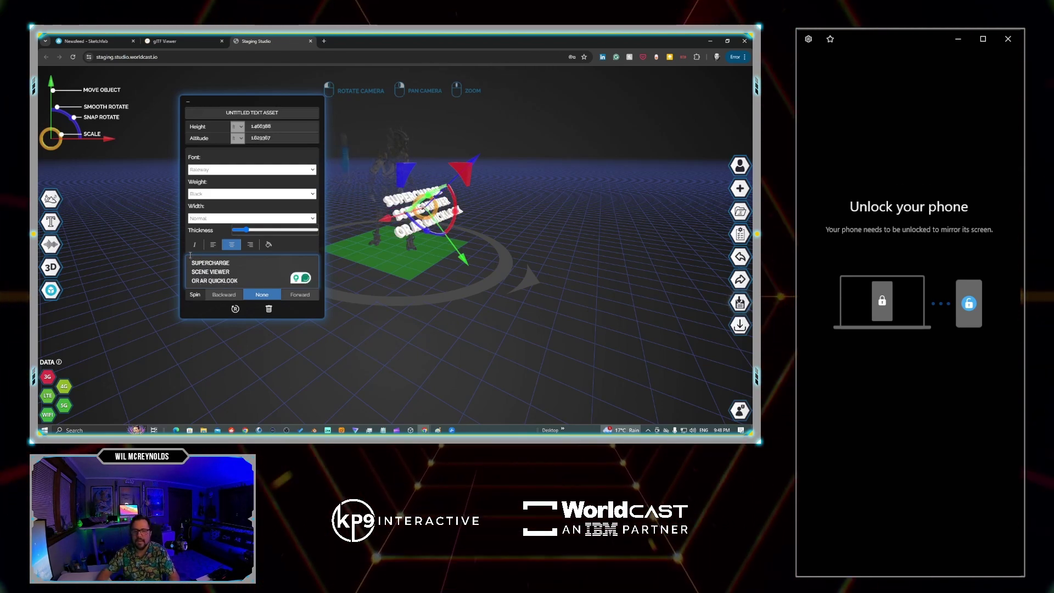
{"action": "left_click", "coordinate": [555, 235]}
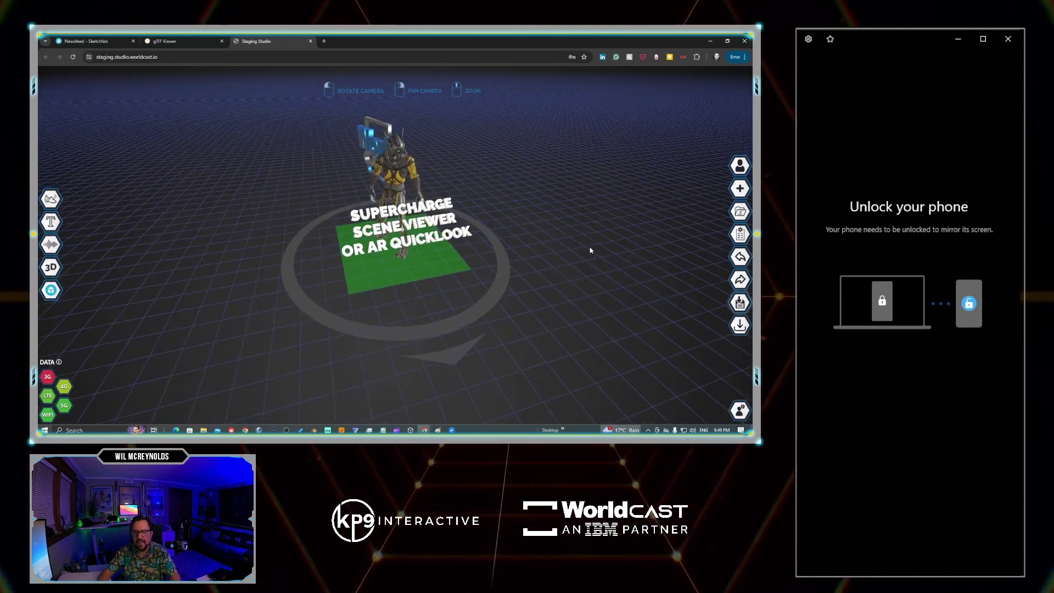
Step: Save and publish the cast with the free Creator package, and return to the studio
{"action": "left_click", "coordinate": [732, 302]}
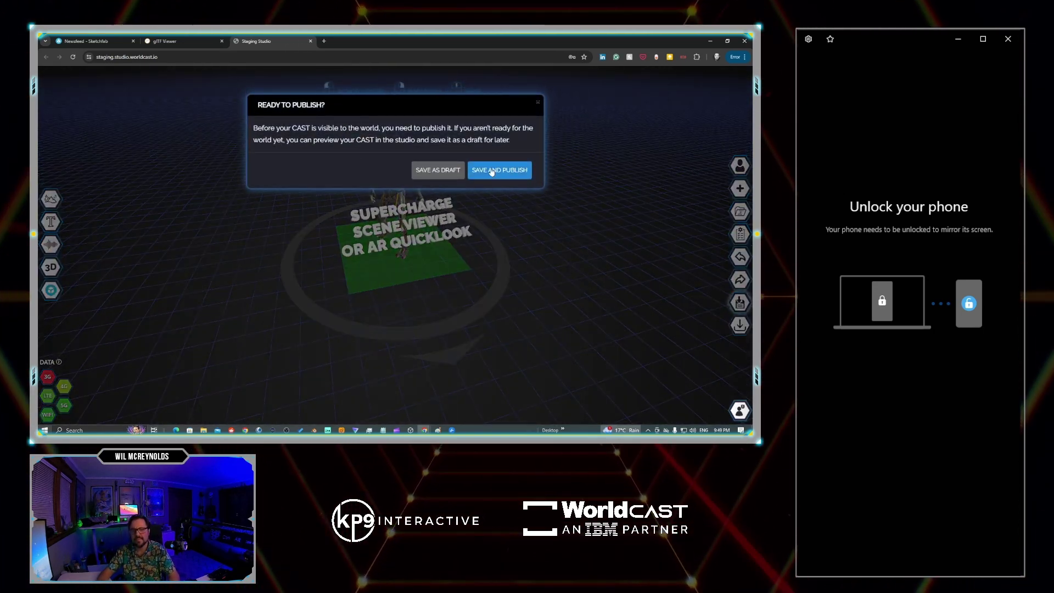
{"action": "left_click", "coordinate": [492, 170]}
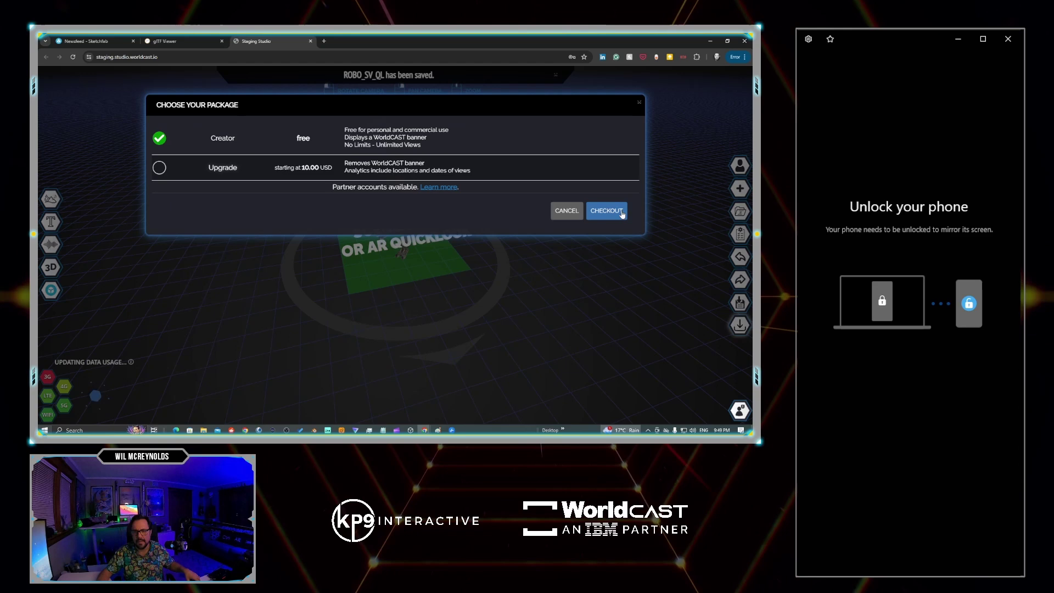
{"action": "left_click", "coordinate": [606, 211]}
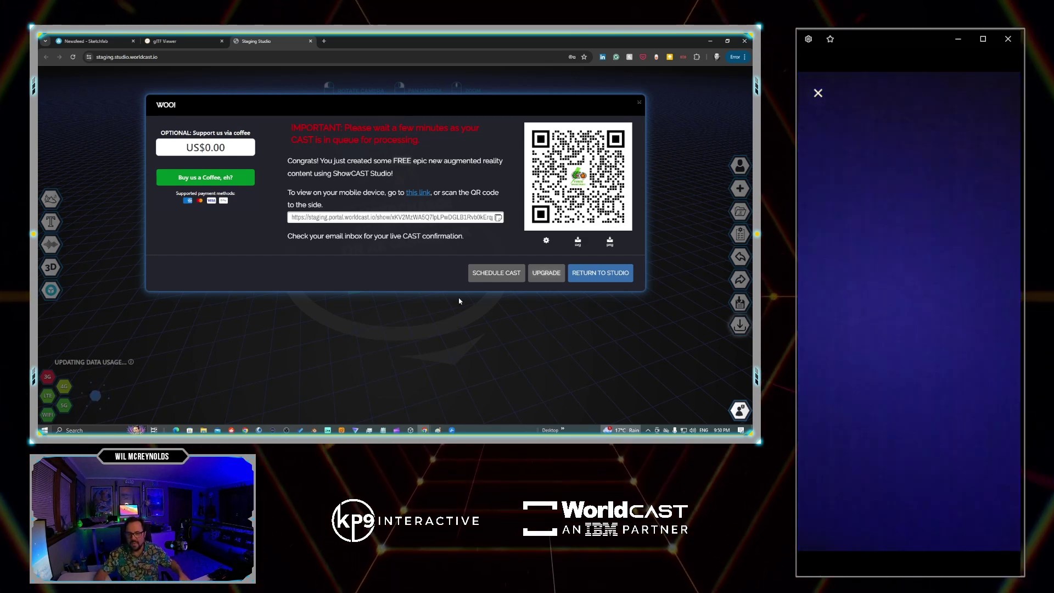
{"action": "left_click", "coordinate": [621, 274]}
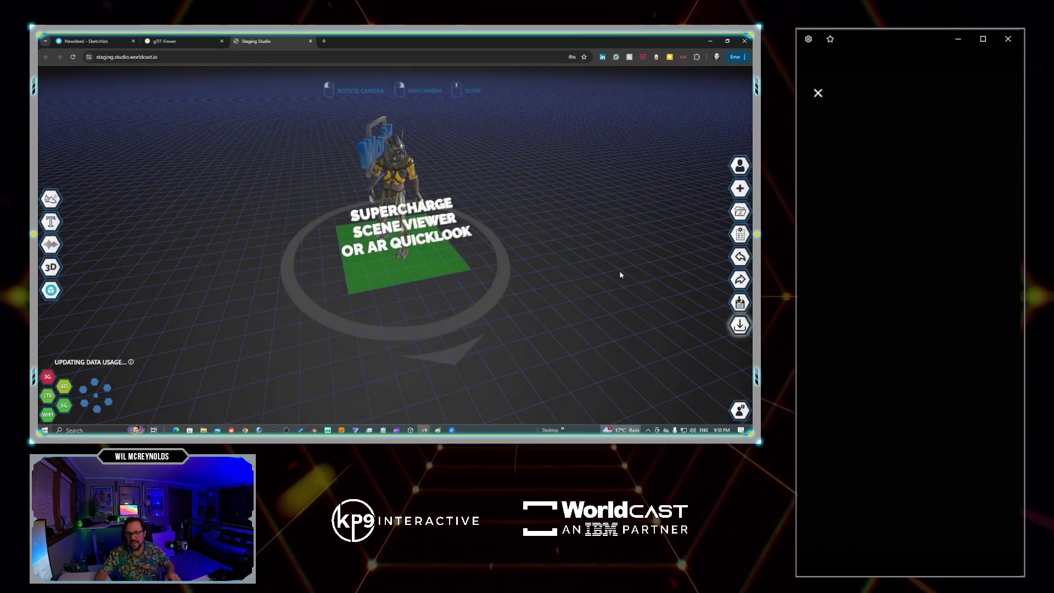
Step: Download the scene as ROBO_SV_QL.glb and show the file in the Downloads folder
{"action": "left_click", "coordinate": [741, 325]}
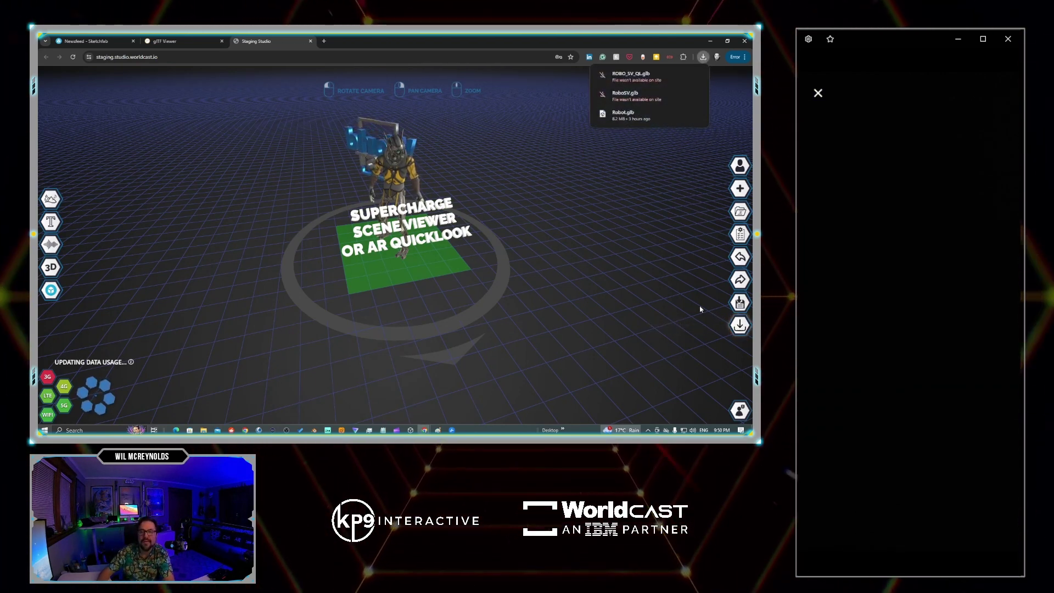
{"action": "left_click", "coordinate": [735, 160]}
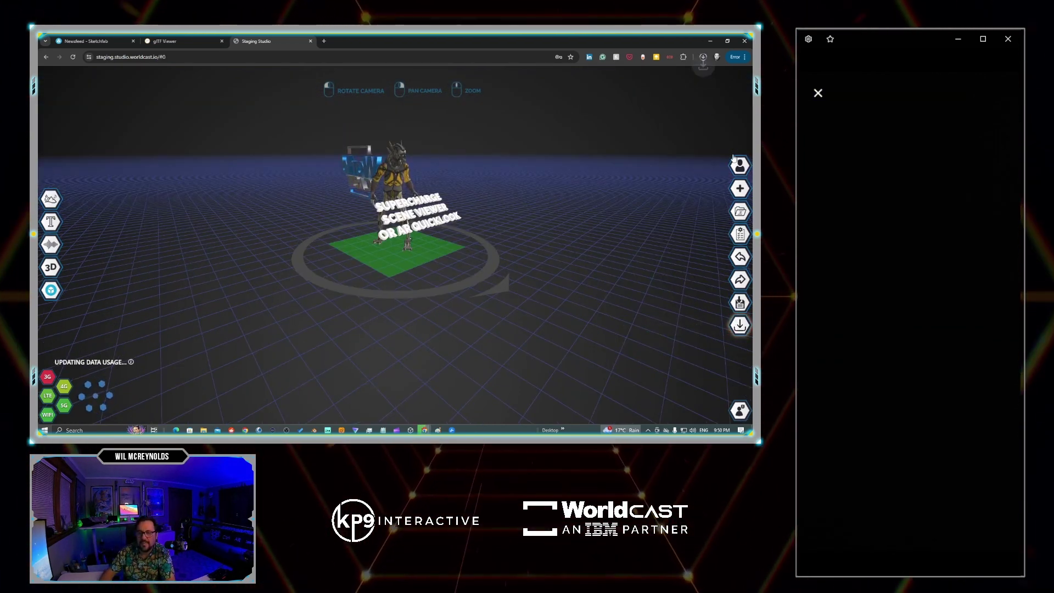
{"action": "left_click", "coordinate": [703, 57]}
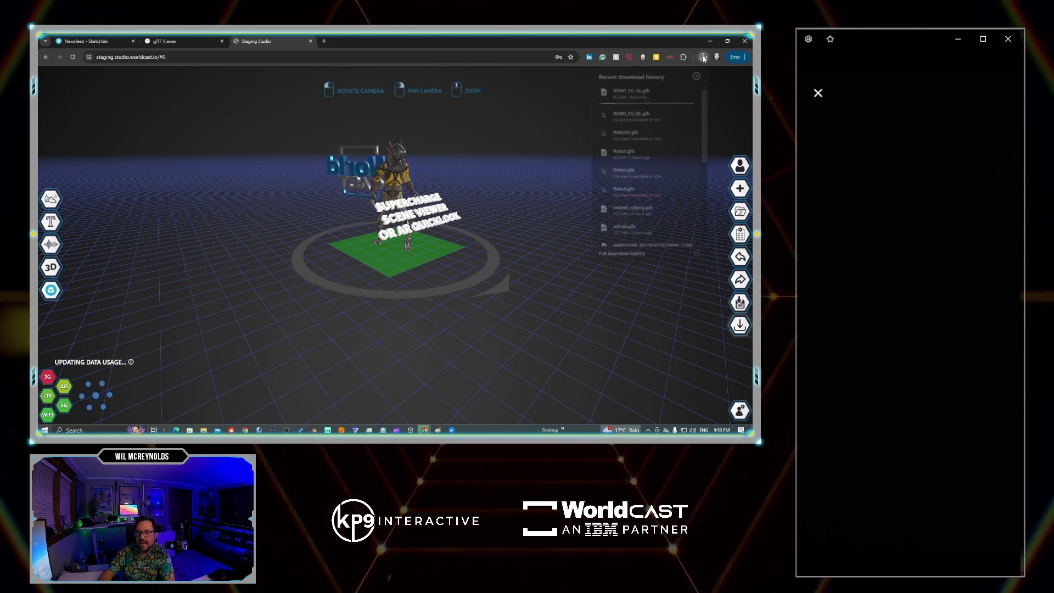
{"action": "left_click", "coordinate": [677, 90]}
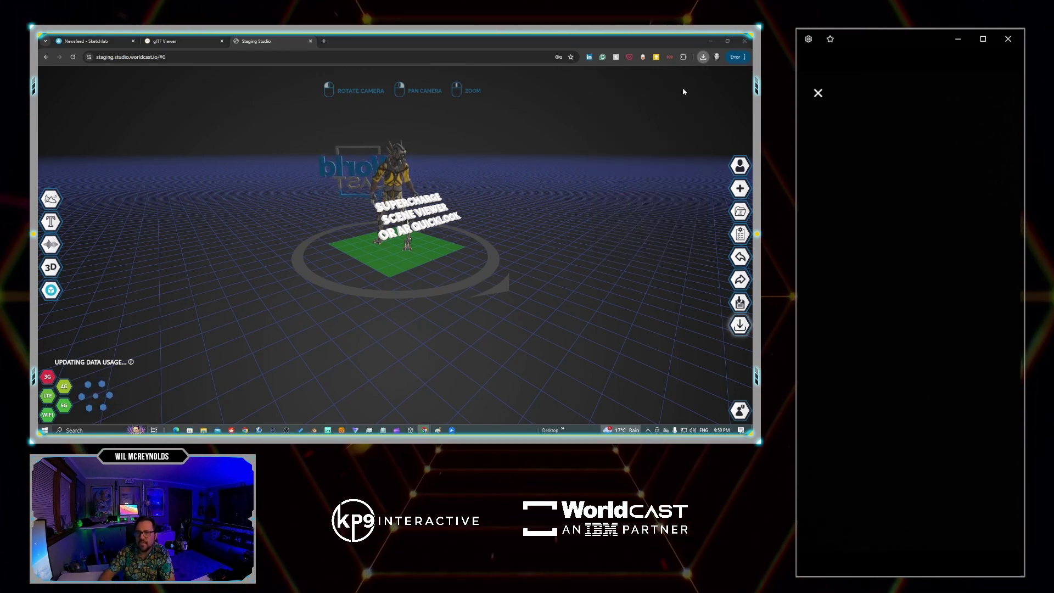
{"action": "left_click_drag", "start_coordinate": [615, 124], "coordinate": [837, 118]}
{"action": "left_click_drag", "start_coordinate": [747, 115], "coordinate": [730, 118]}
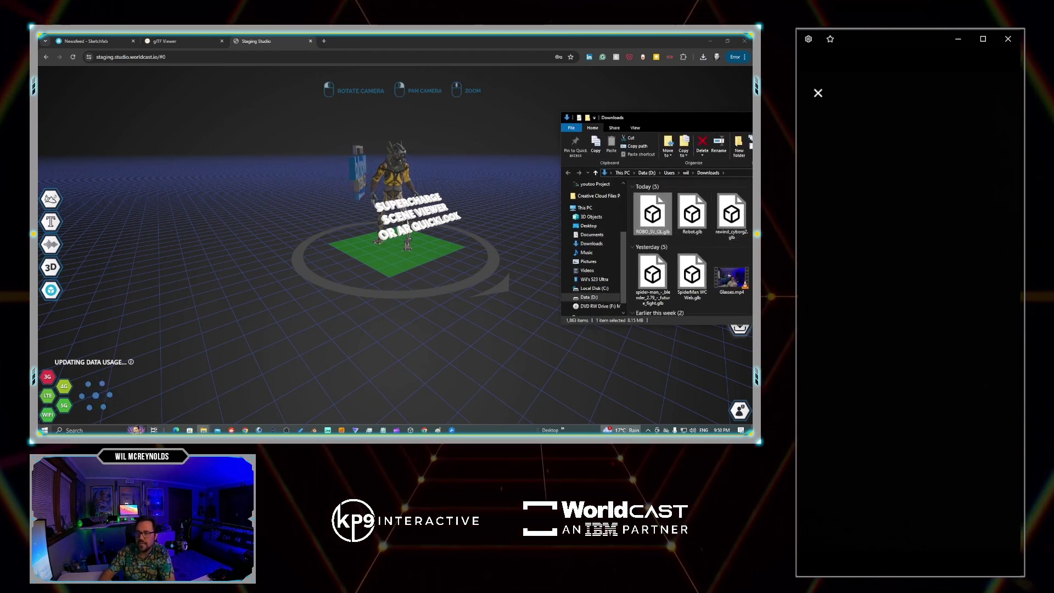
Step: Switch to glTF Viewer, load ROBO_SV_QL.glb from the Downloads folder and inspect the exported scene from several angles
{"action": "left_click_drag", "start_coordinate": [658, 117], "coordinate": [837, 124]}
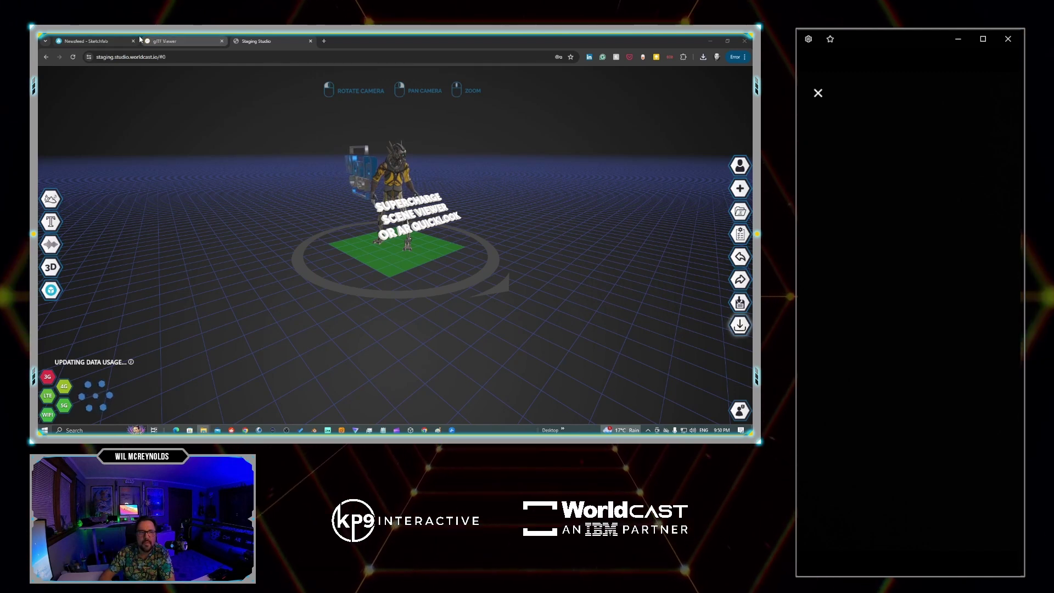
{"action": "left_click", "coordinate": [165, 41]}
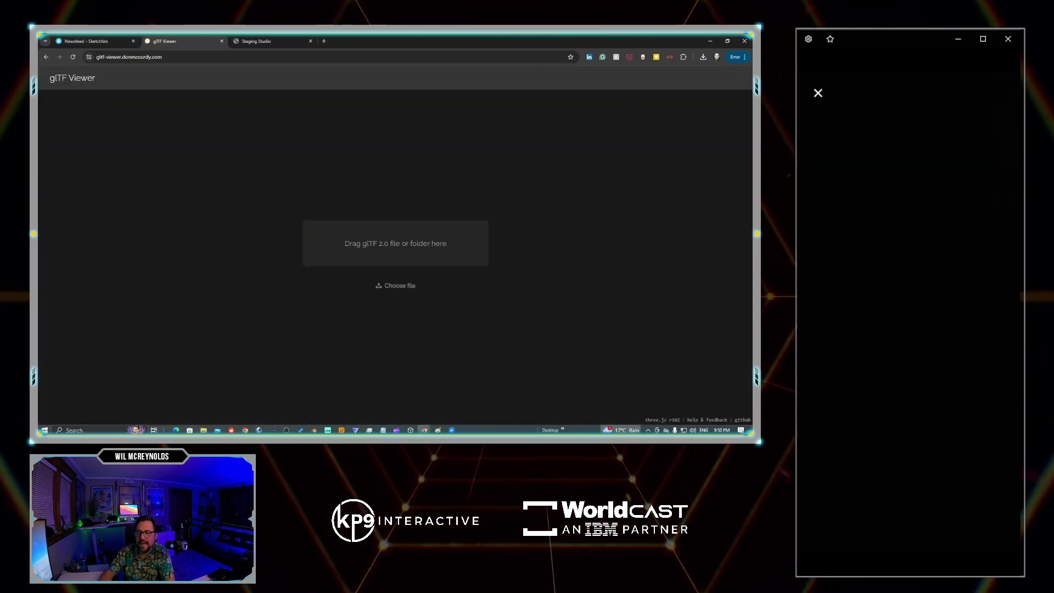
{"action": "left_click_drag", "start_coordinate": [837, 124], "coordinate": [660, 139]}
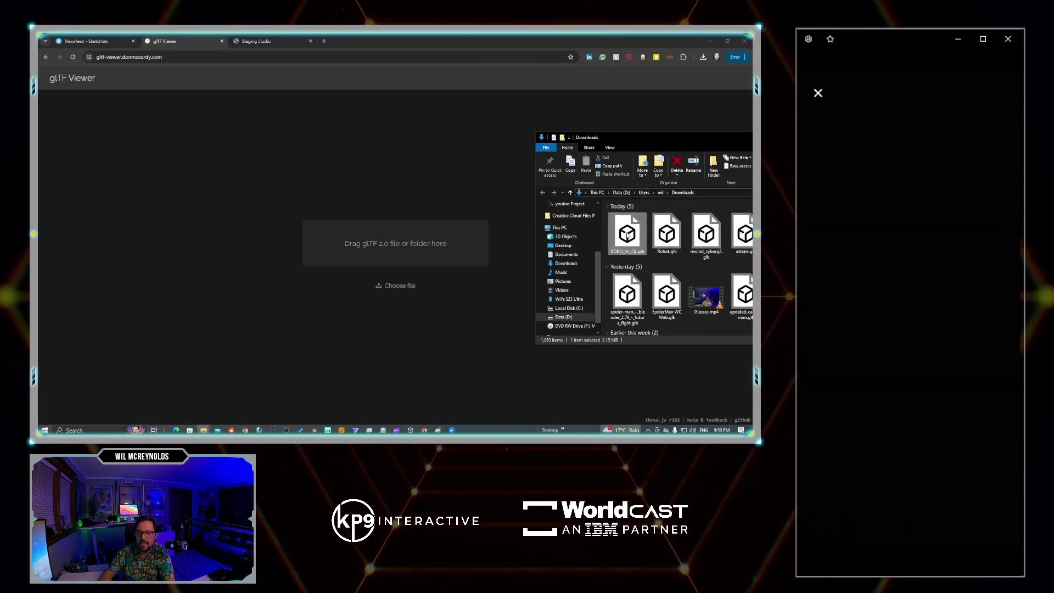
{"action": "left_click_drag", "start_coordinate": [628, 234], "coordinate": [471, 245]}
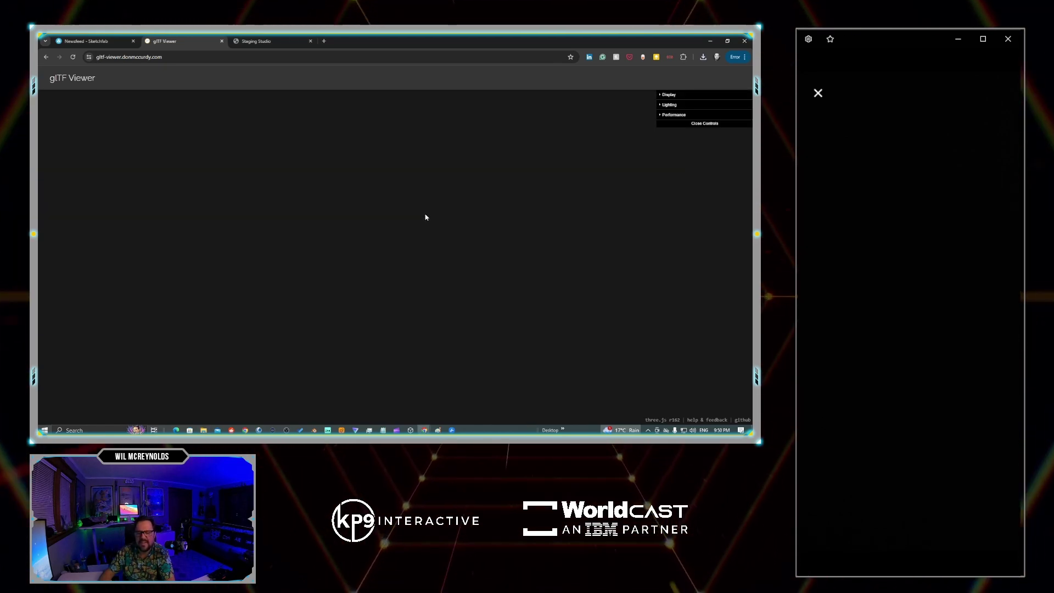
{"action": "left_click_drag", "start_coordinate": [459, 305], "coordinate": [553, 289]}
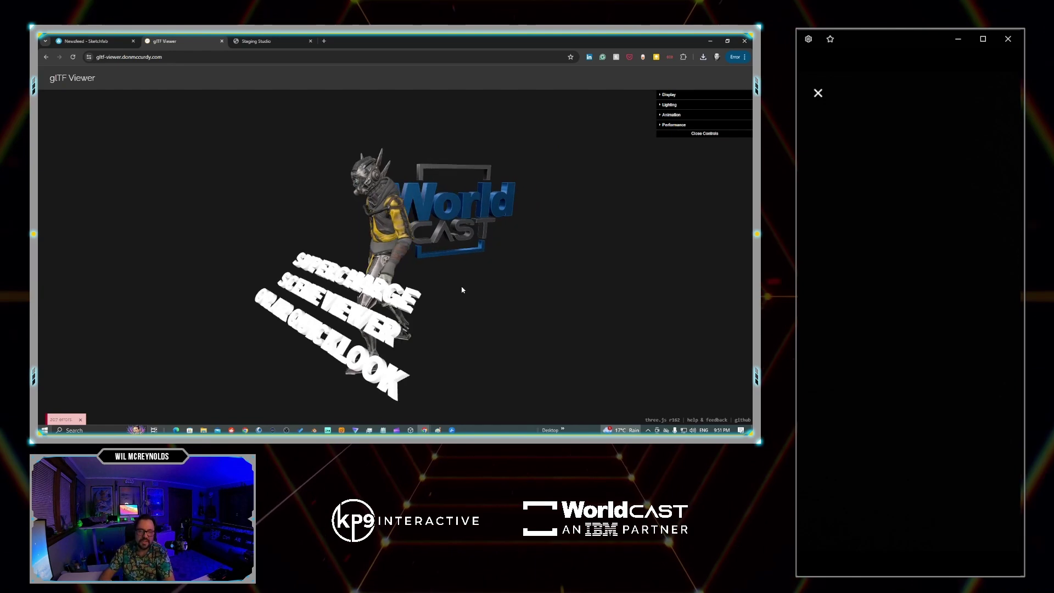
{"action": "left_click_drag", "start_coordinate": [461, 290], "coordinate": [421, 289]}
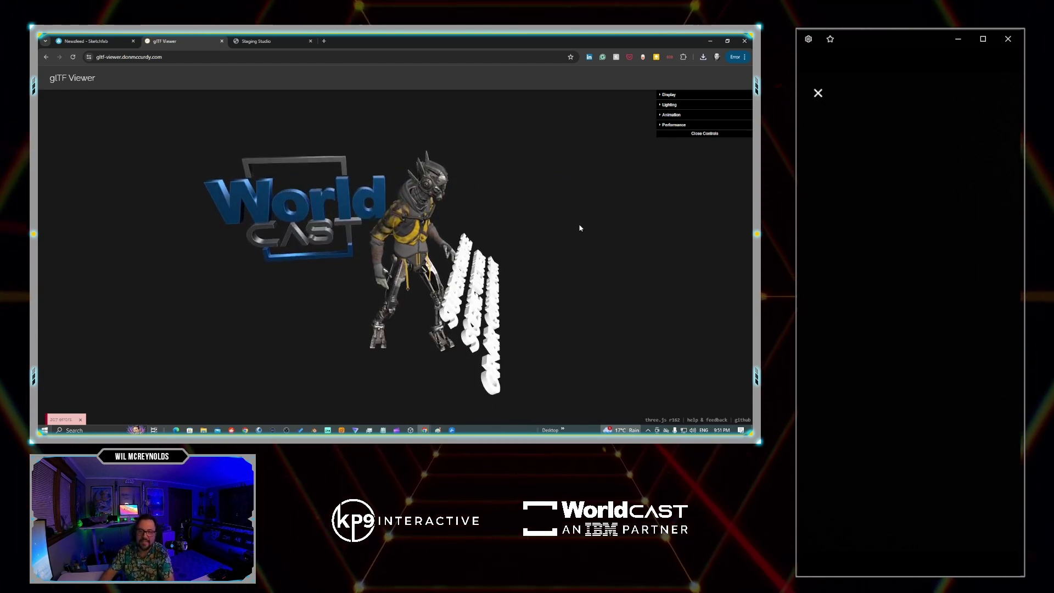
Step: Switch back to WorldCast Studio and compare the size of the exported ROBO_SV_QL.glb with the cast size in the data health info
{"action": "left_click", "coordinate": [256, 41]}
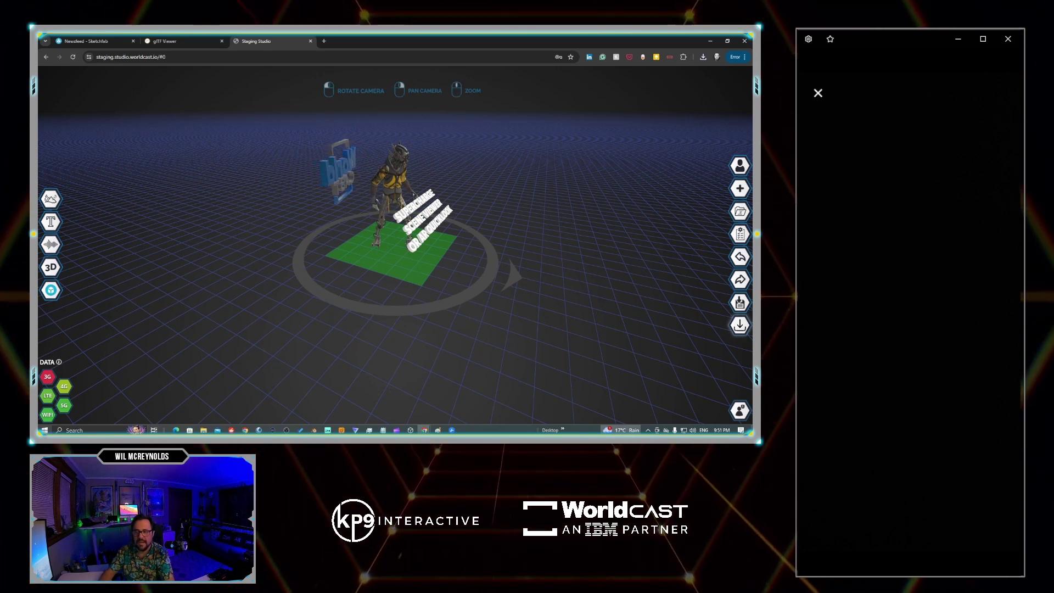
{"action": "key", "text": "alt+Tab"}
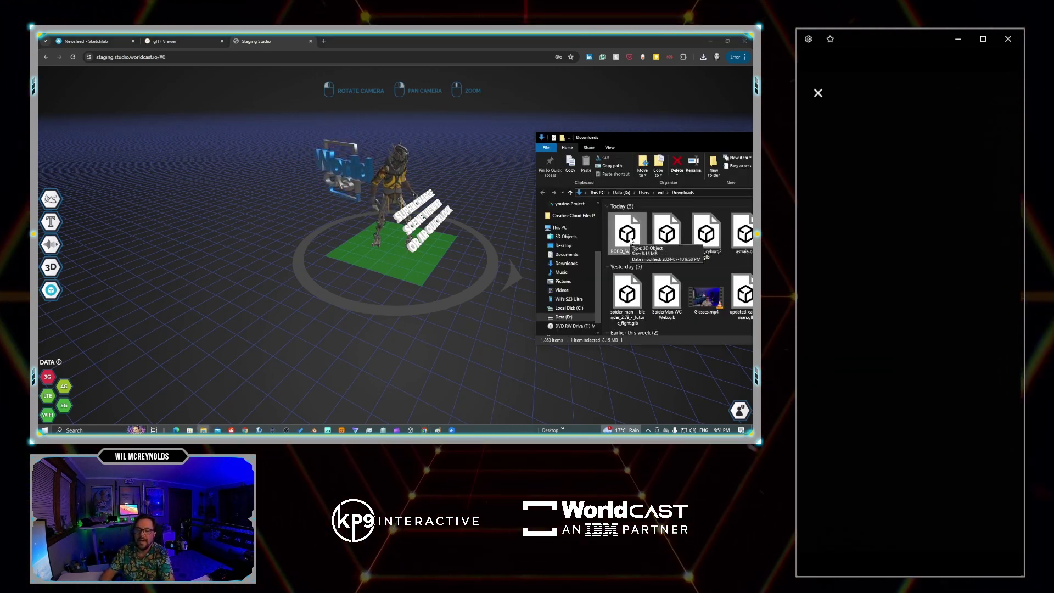
{"action": "left_click_drag", "start_coordinate": [630, 241], "coordinate": [397, 185]}
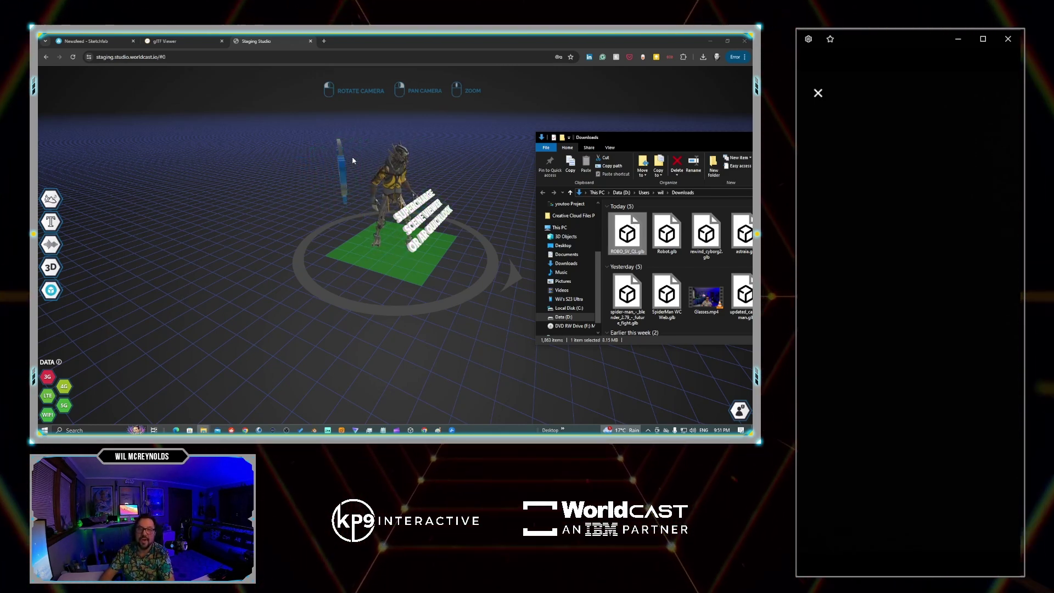
{"action": "left_click", "coordinate": [59, 362]}
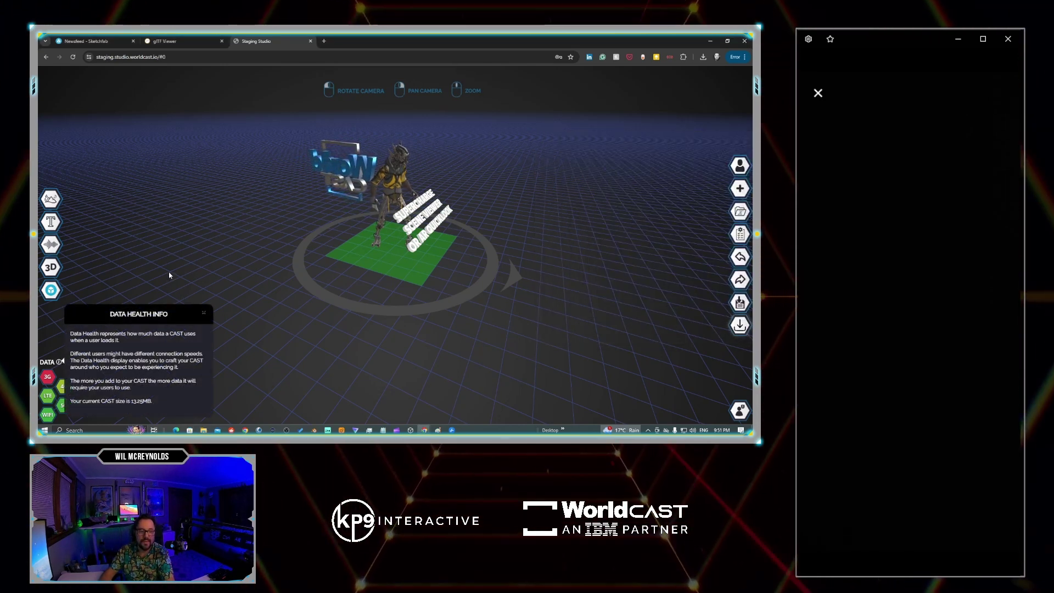
{"action": "left_click", "coordinate": [203, 313]}
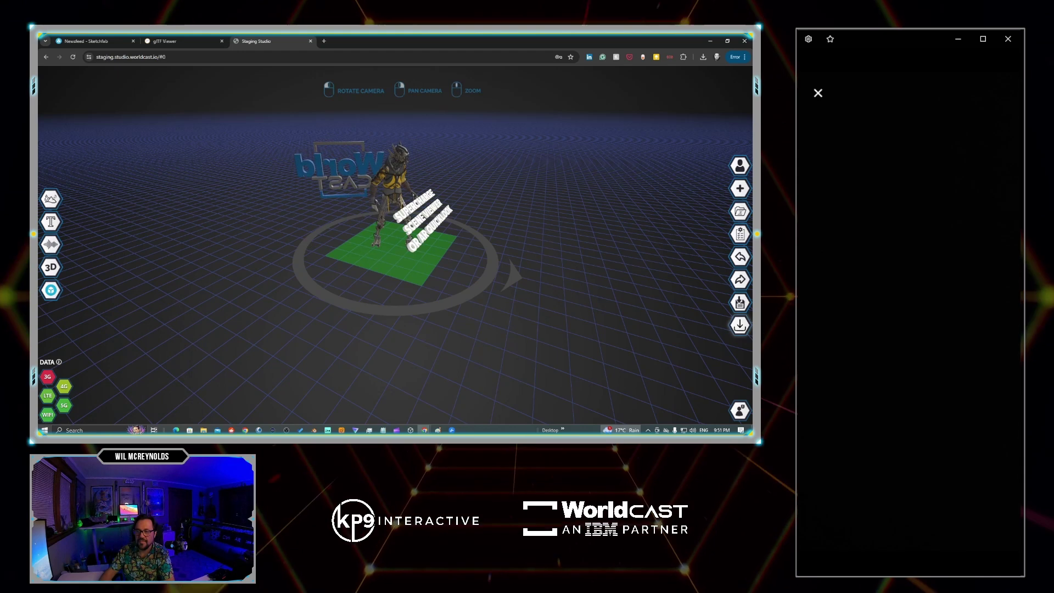
{"action": "key", "text": "alt+Tab"}
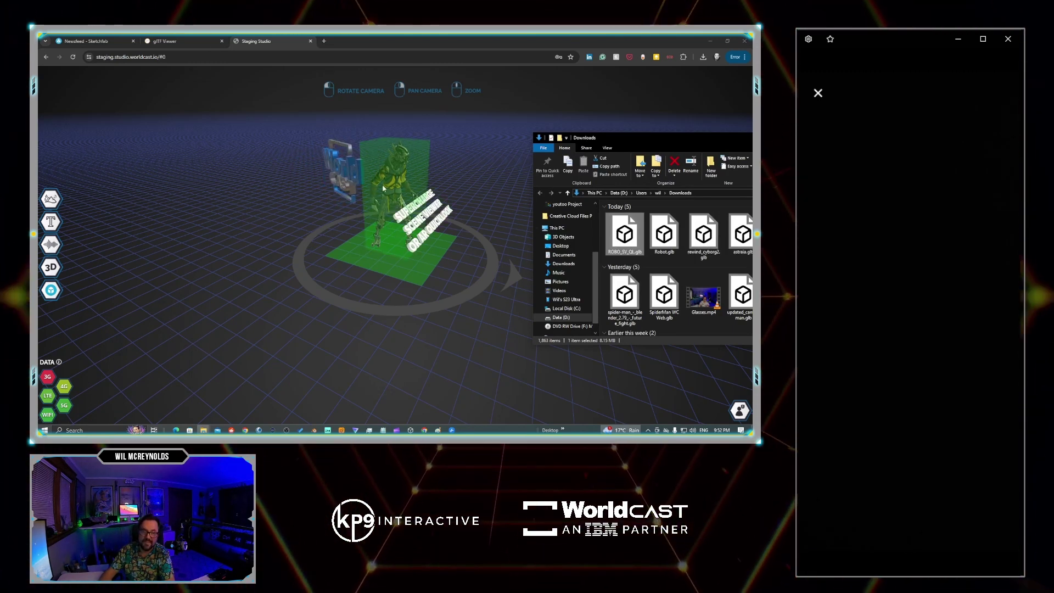
{"action": "left_click", "coordinate": [477, 119]}
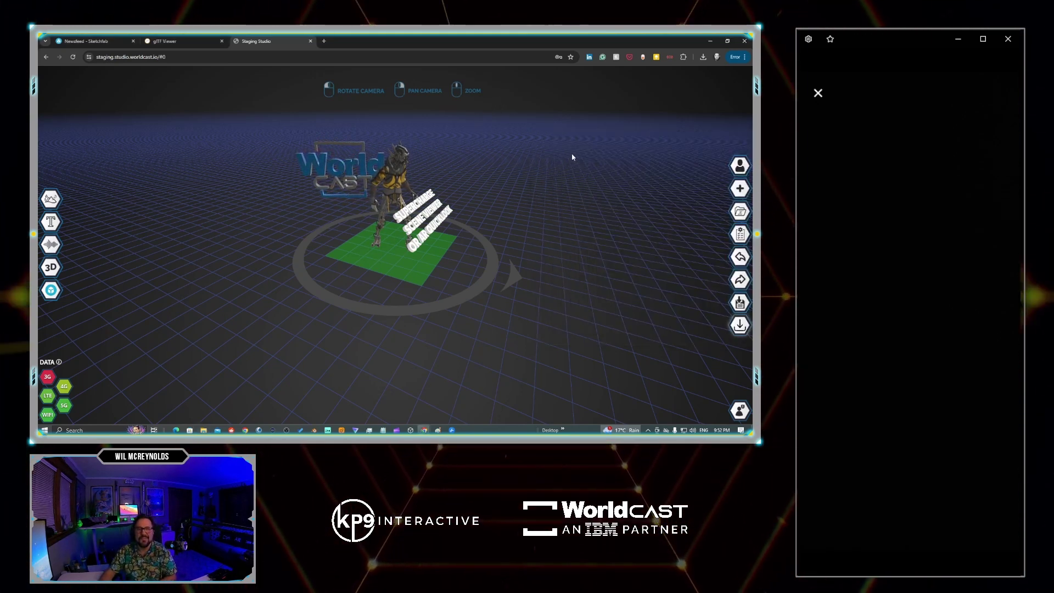
{"action": "left_click", "coordinate": [740, 325]}
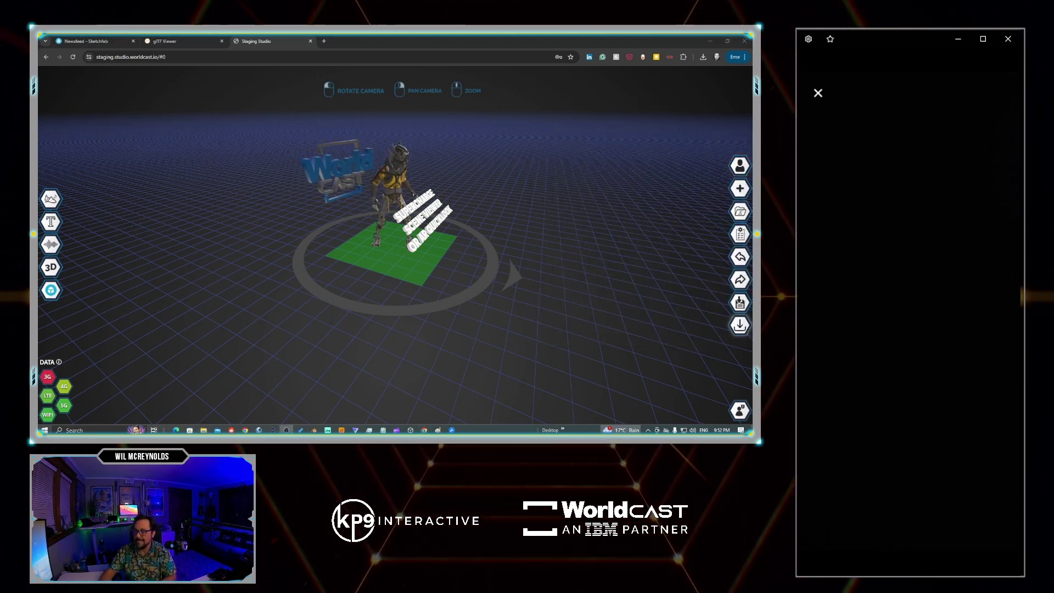